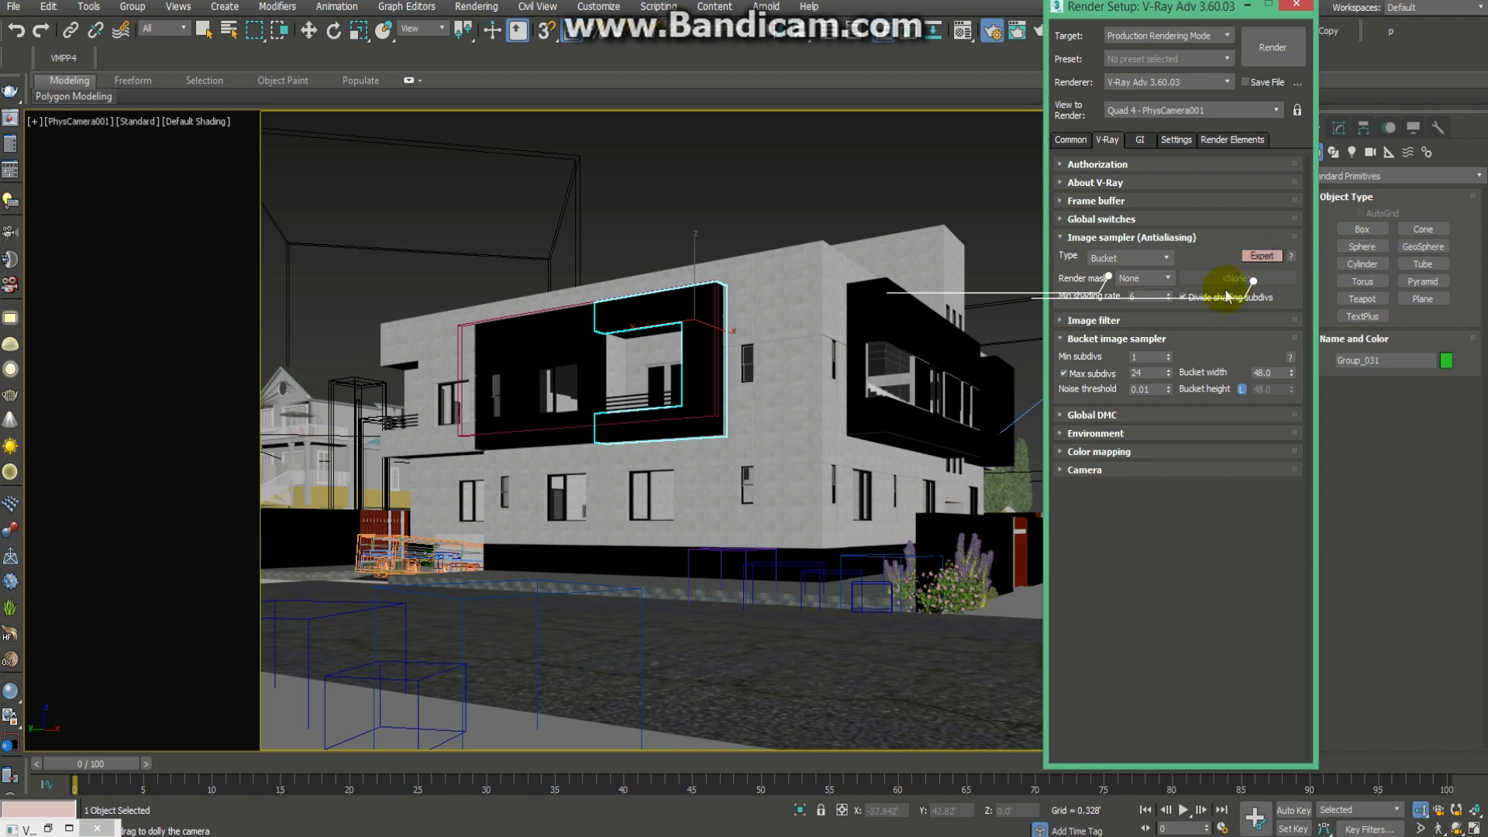
Set the image filter to Catmull-Rom and the bucket image sampler's maximum subdivs to 5.
click(1171, 320)
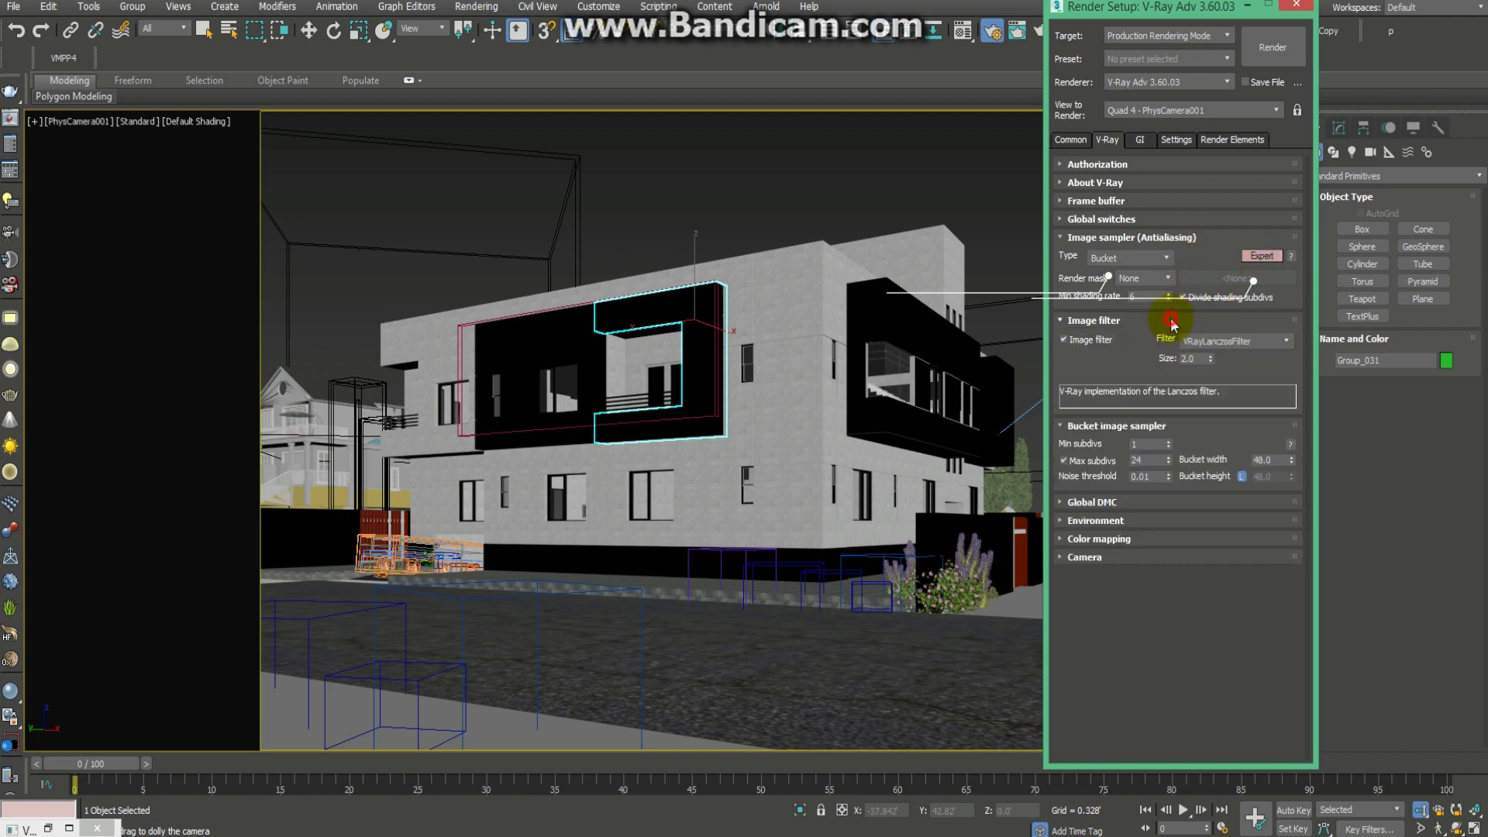
click(1226, 340)
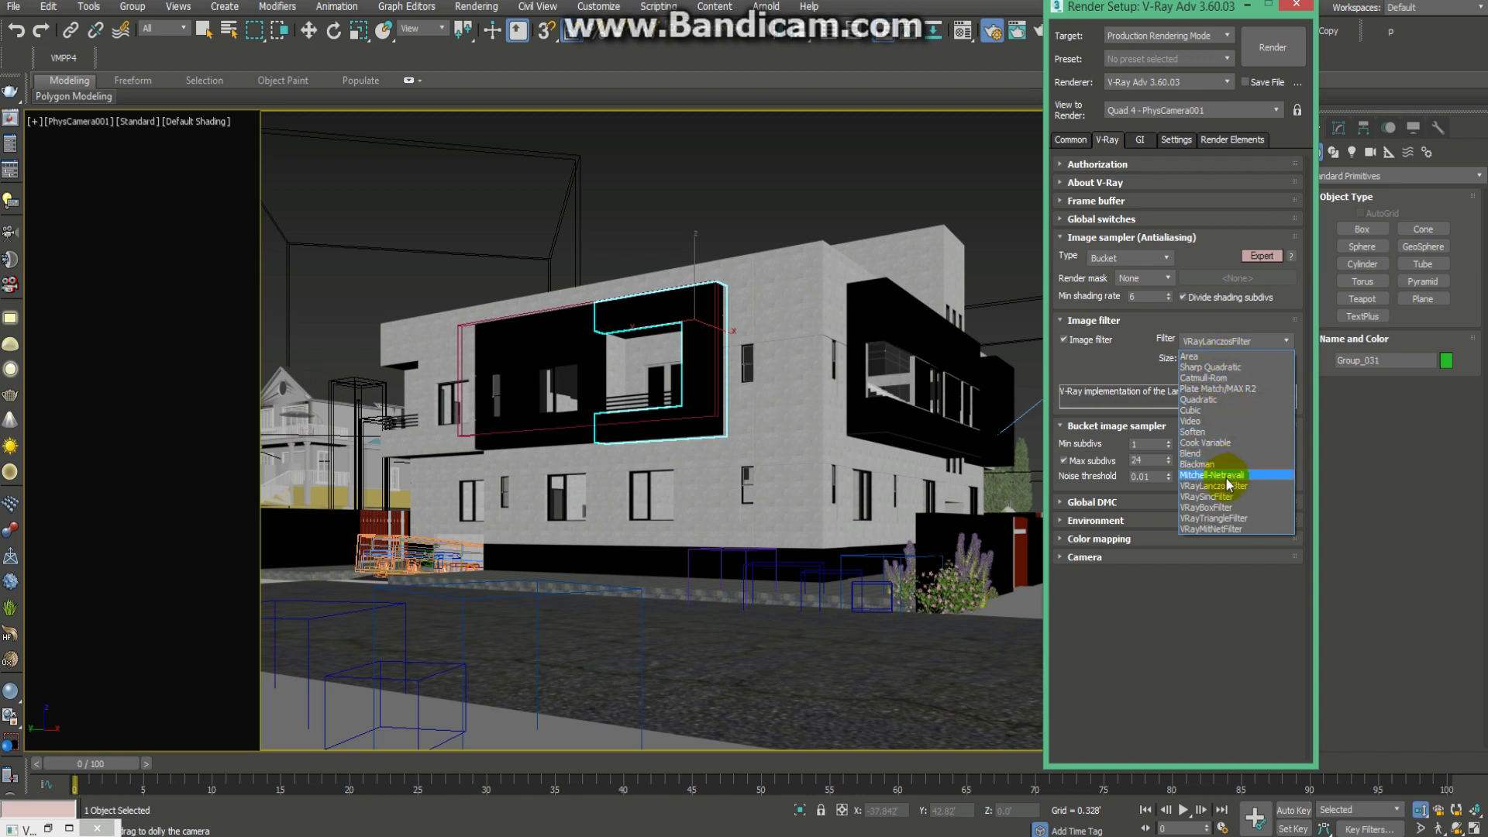
click(1221, 379)
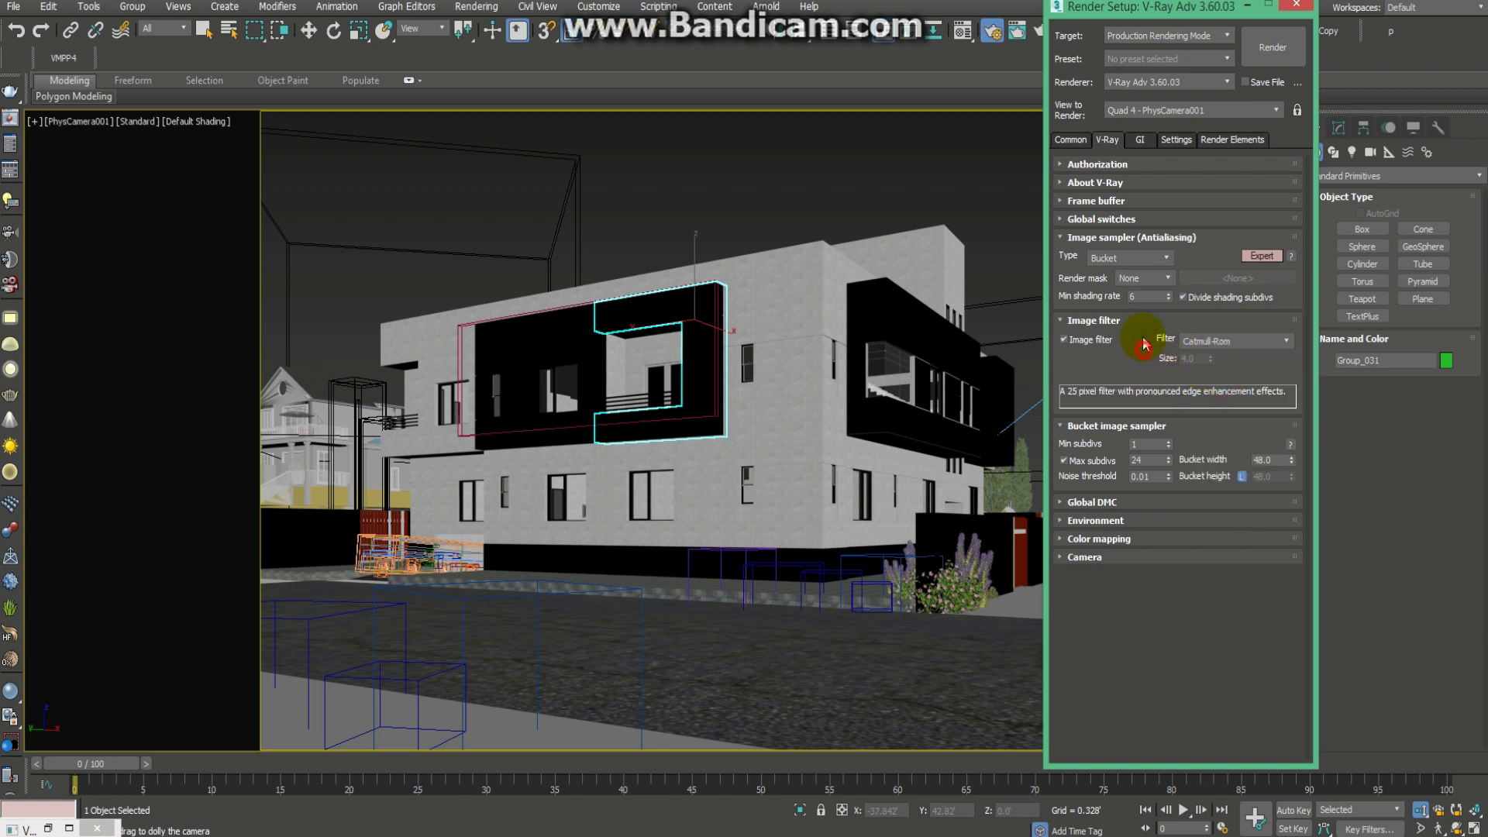
click(1145, 460)
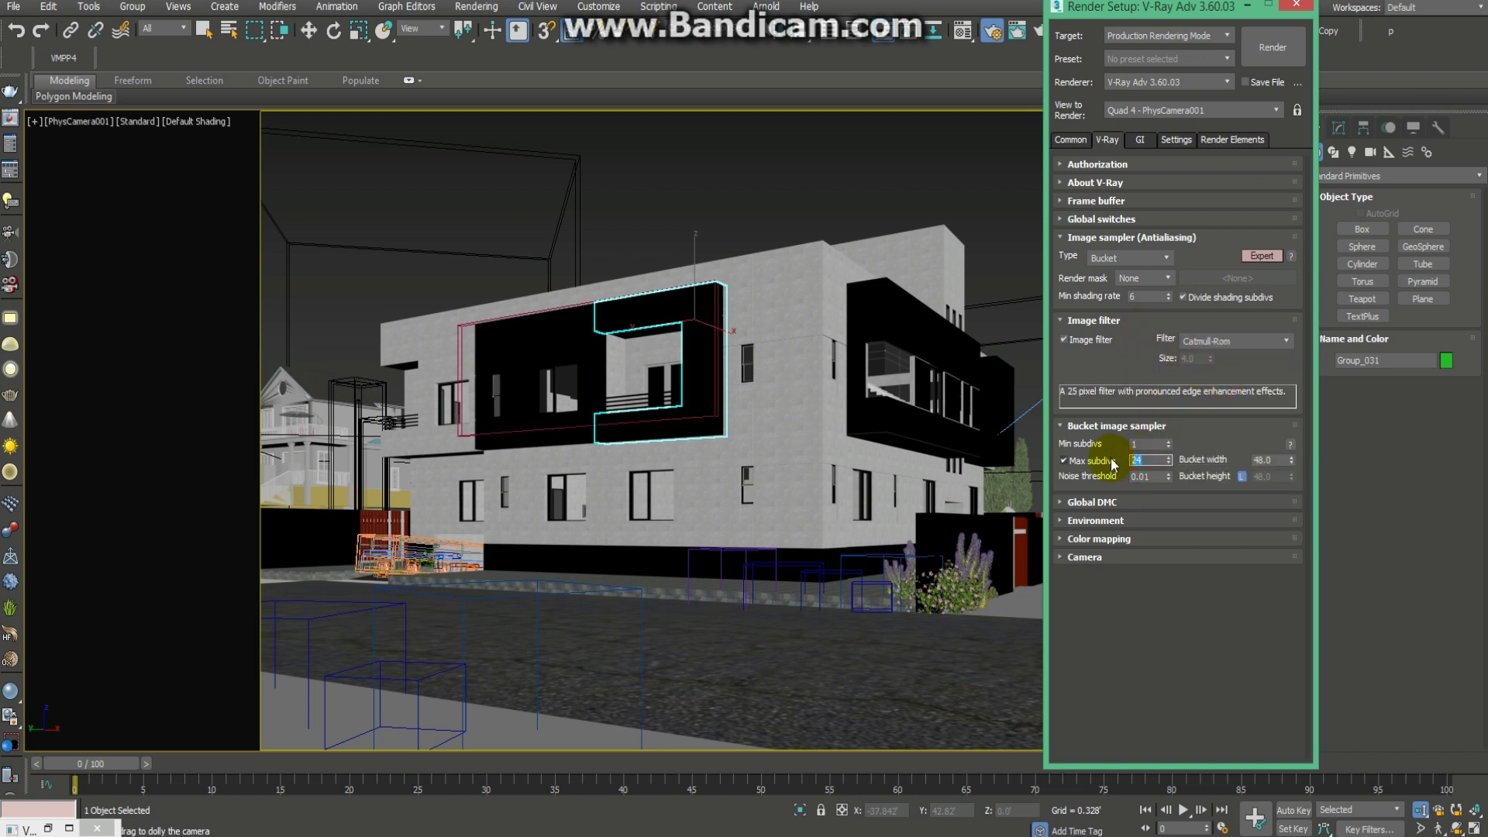
text(5)
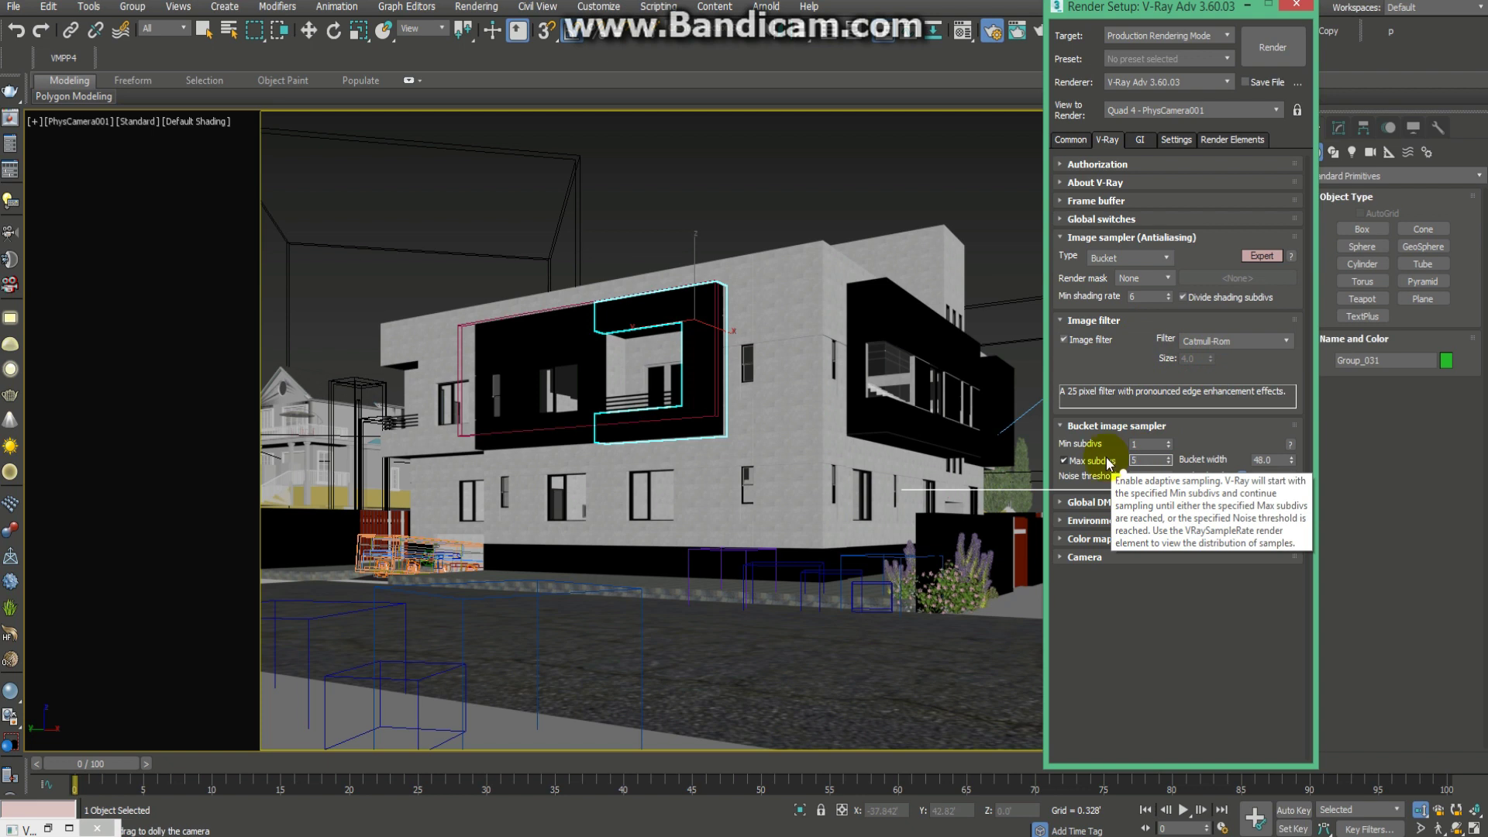
key(Return)
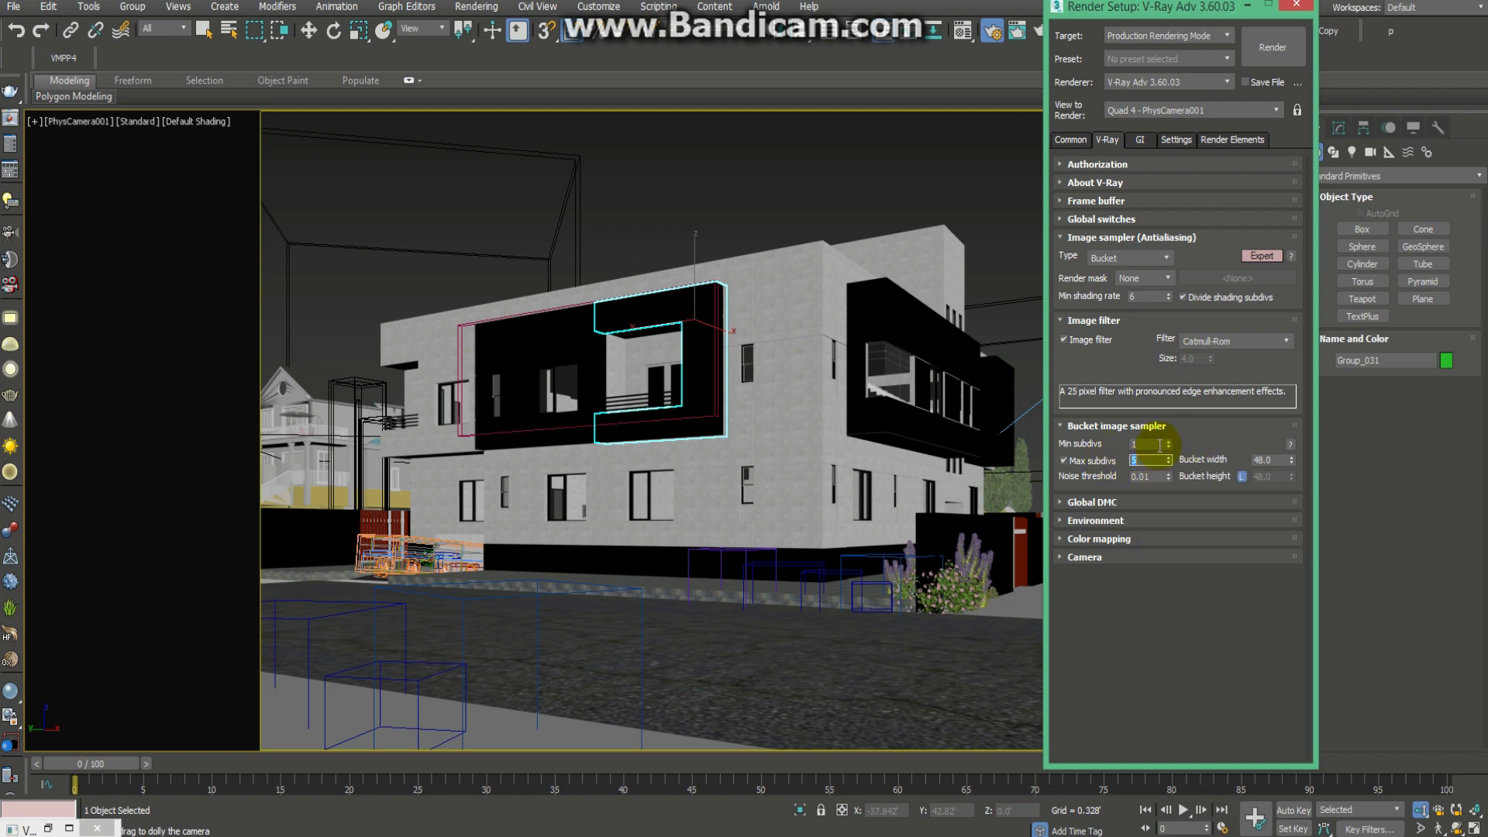
Show the advanced Global DMC settings and enable Lock noise pattern and Use local subdivs.
click(1116, 502)
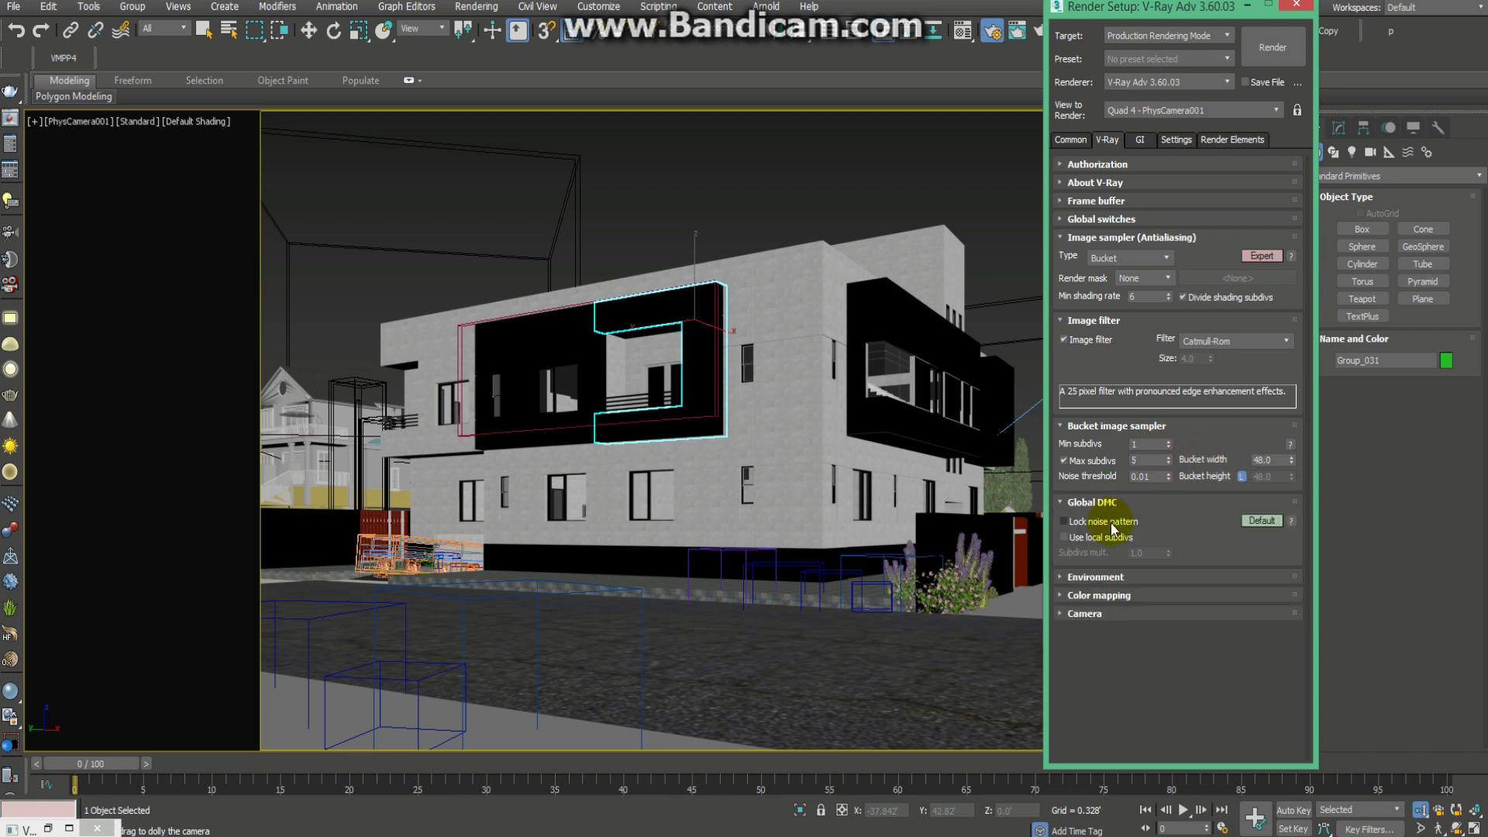
click(1260, 521)
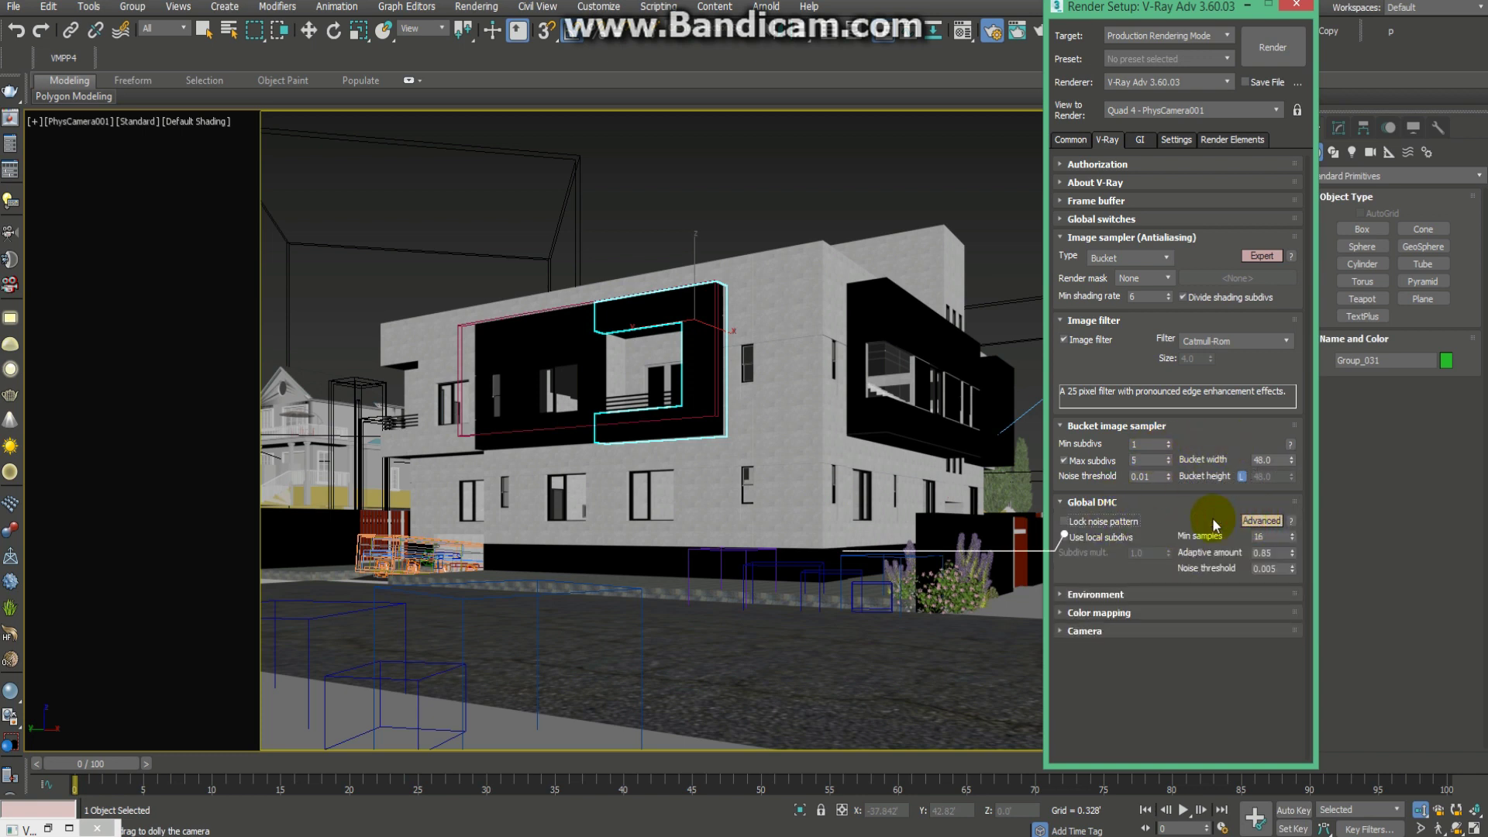
click(1119, 524)
click(1116, 537)
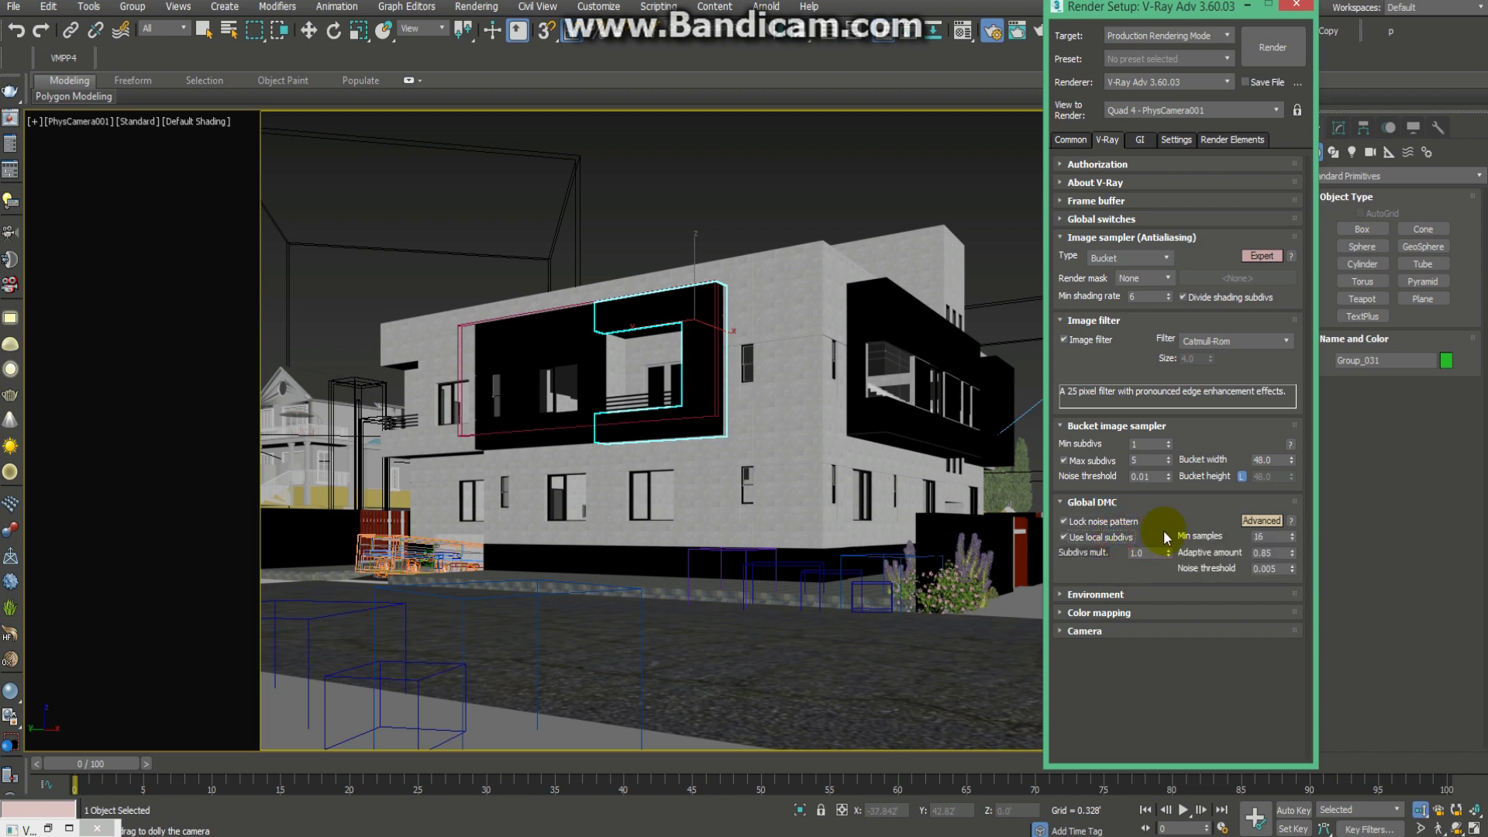
Enable the GI environment and assign the scene's DefaultVRaySky environment map to its map slot.
click(1128, 593)
click(1066, 548)
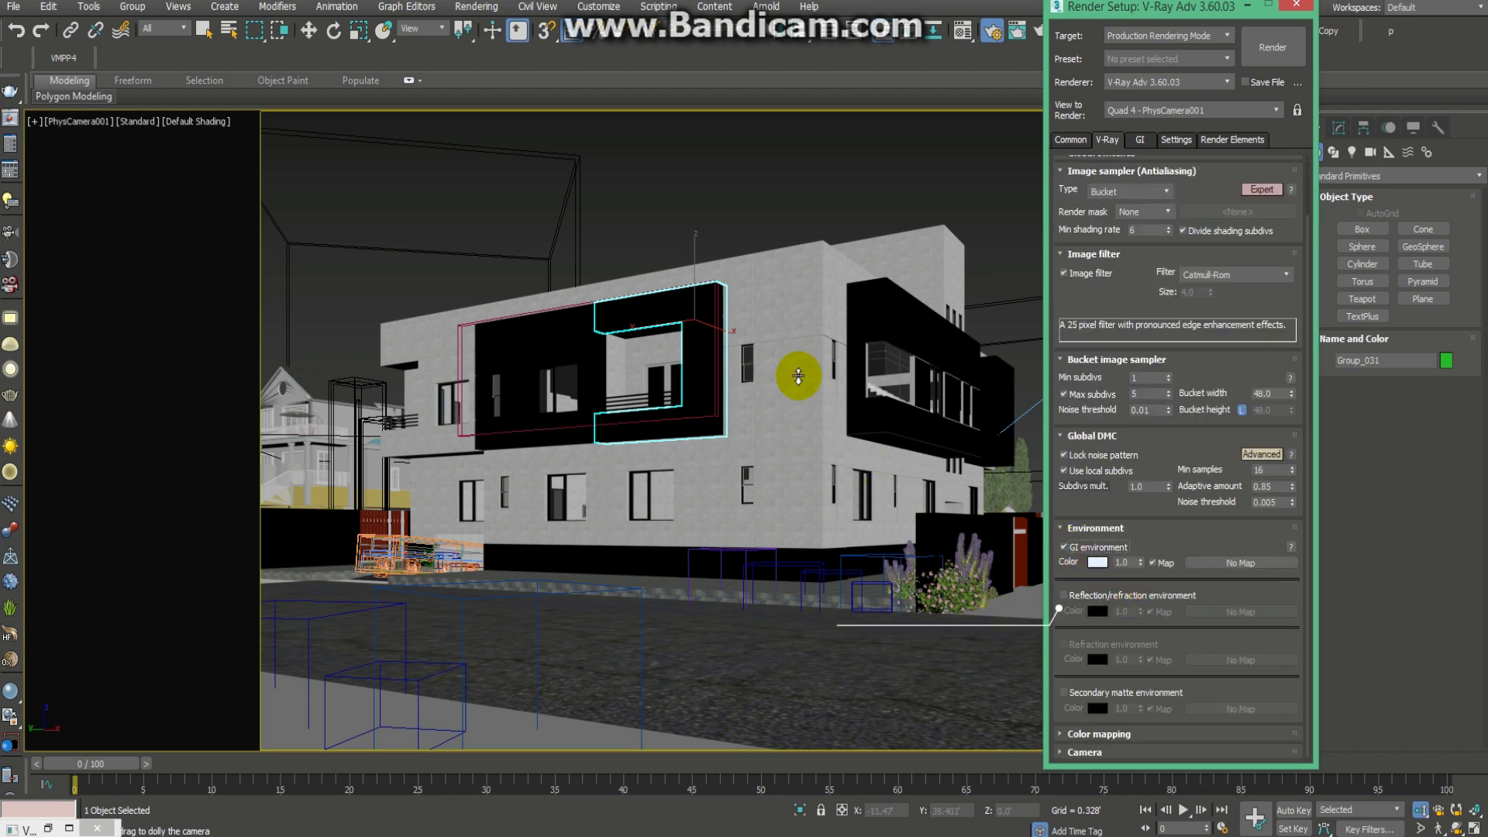
key(8)
drag(591, 189, 1161, 558)
click(1160, 442)
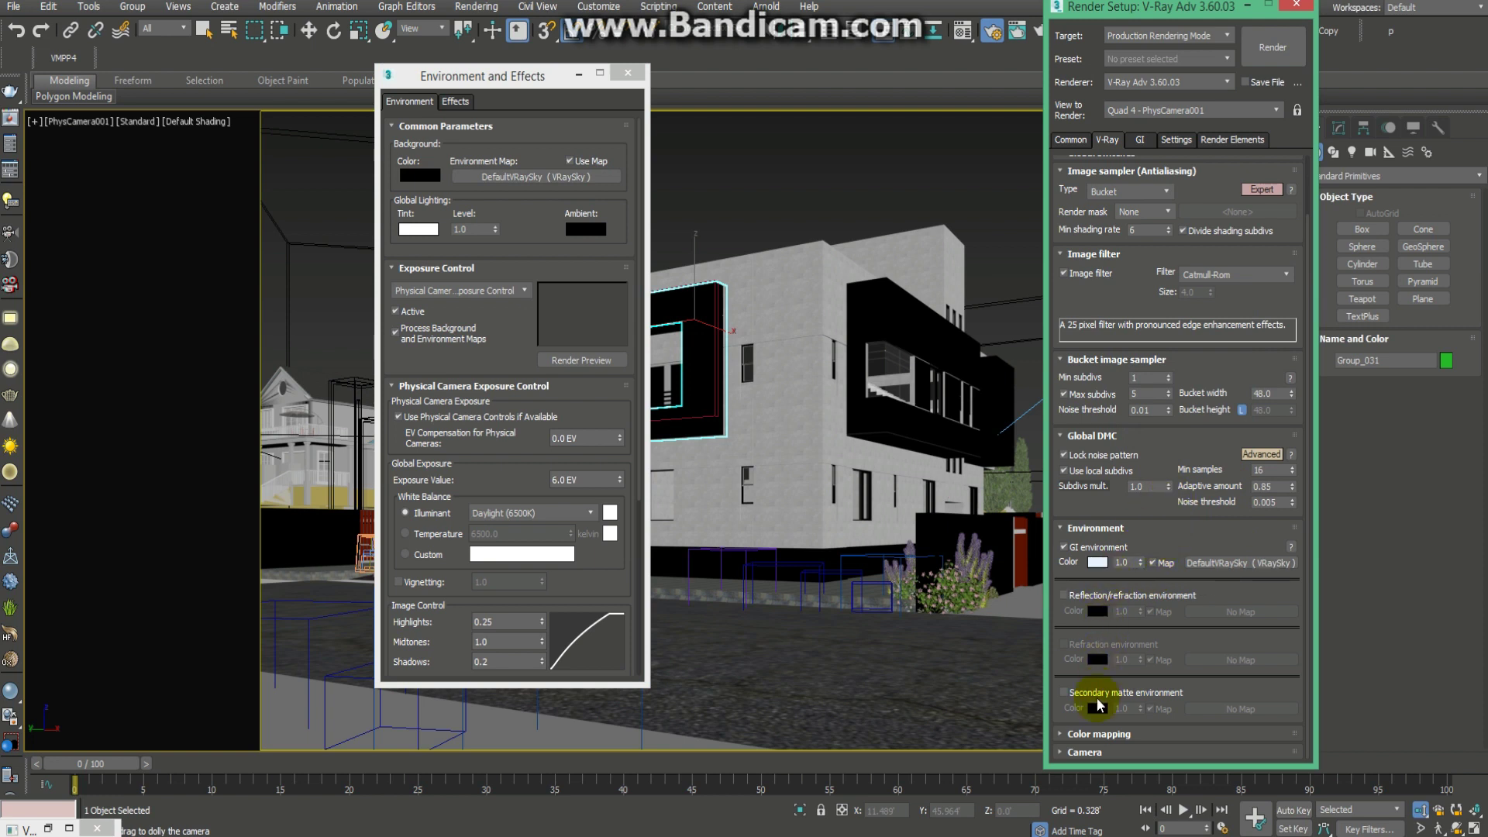
Show the expert color mapping settings, with gamma set to 1.0 and the type set to Exponential.
click(1090, 733)
click(1275, 692)
click(1273, 695)
double_click(1159, 716)
text(1)
key(Return)
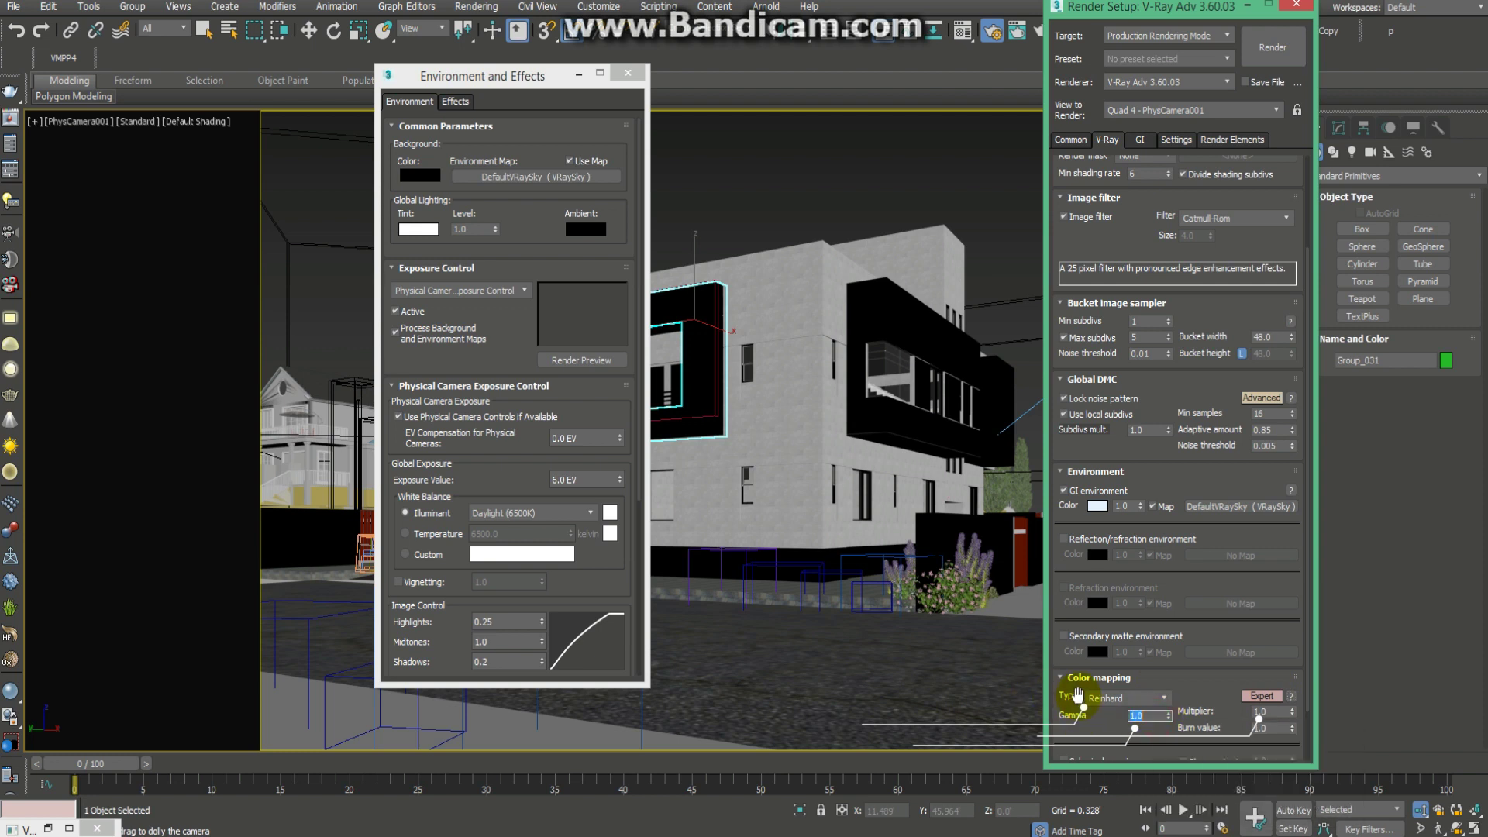
click(1108, 698)
click(1105, 722)
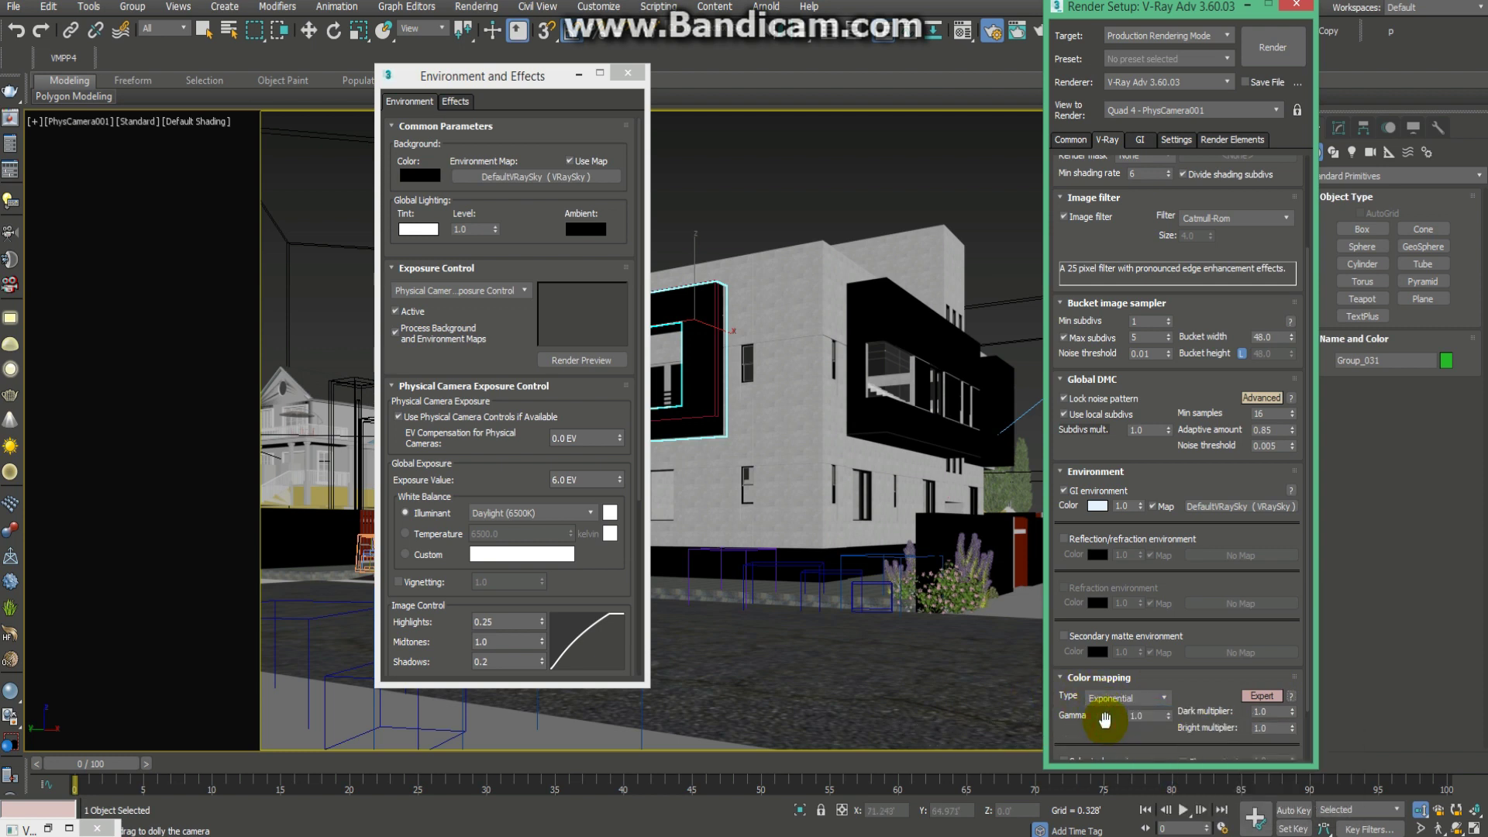
Set the GI environment color multiplier to 10.
scroll(1104, 720, down, 3)
drag(1189, 323, 1187, 364)
click(1127, 464)
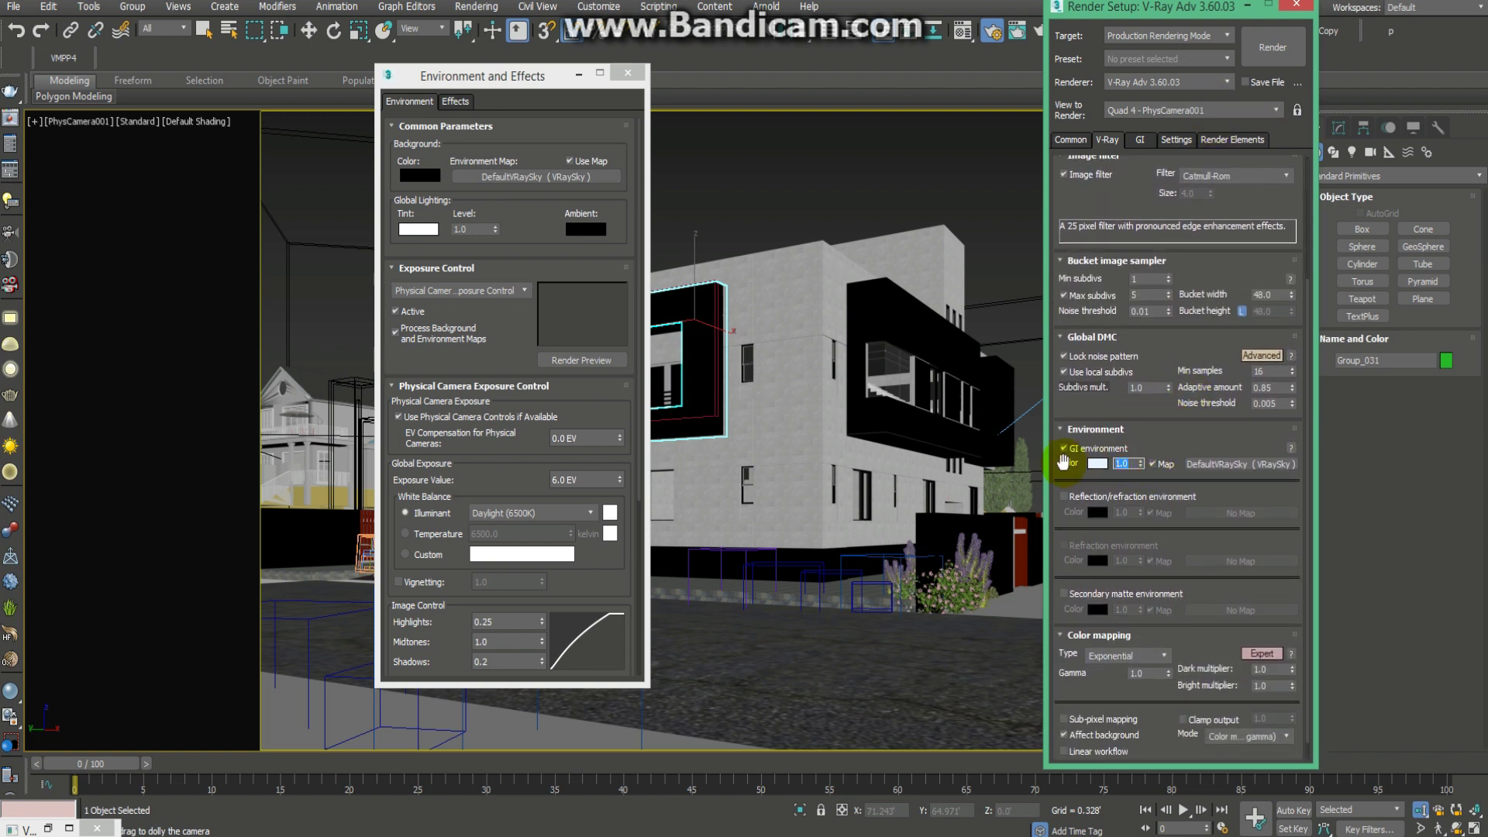
text(10)
key(Return)
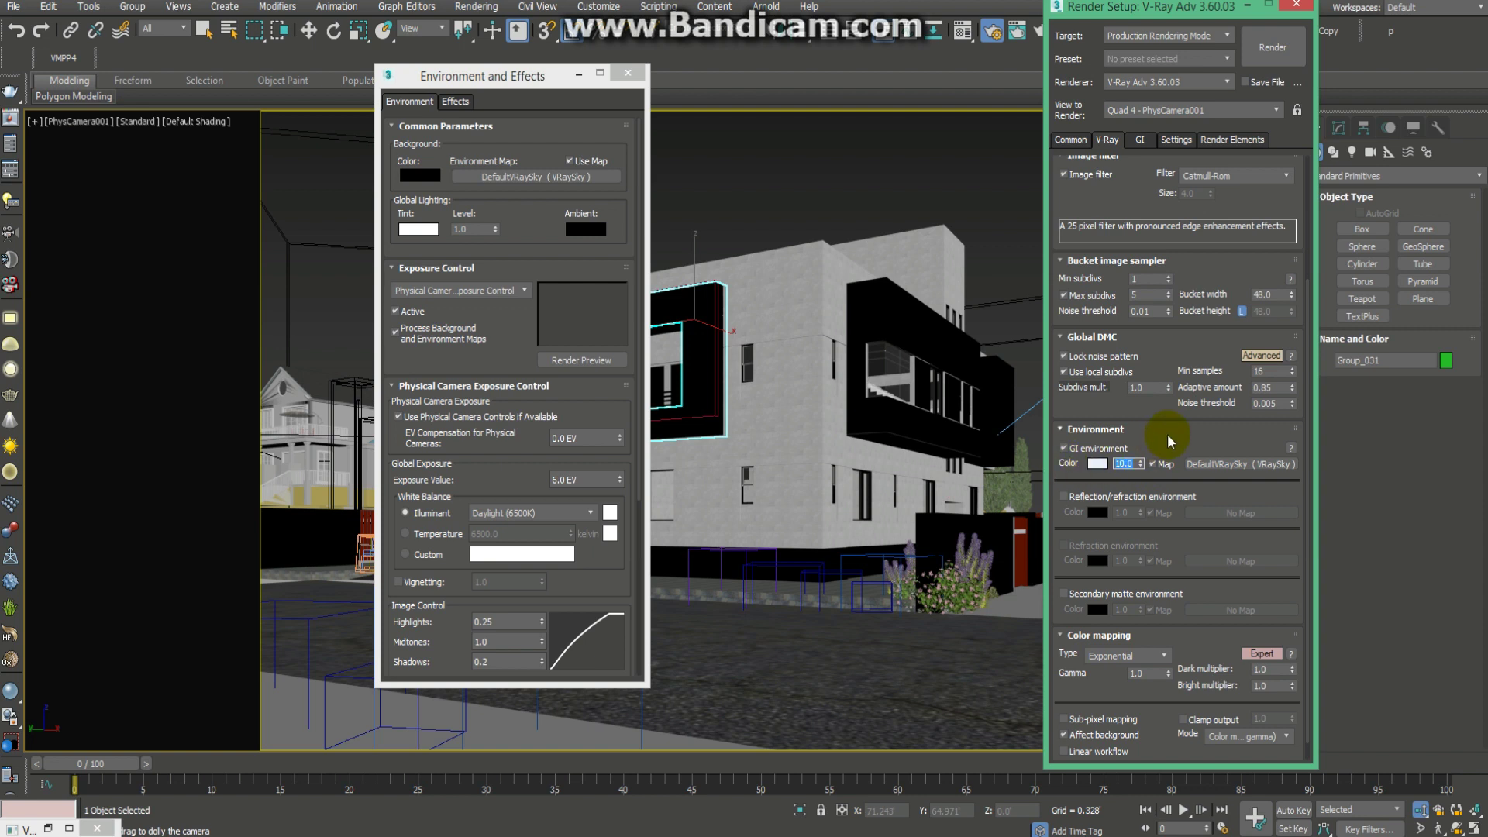
Enable sub-pixel mapping and clamp output for the color mapping.
drag(1173, 372, 1176, 349)
click(1104, 697)
click(1185, 697)
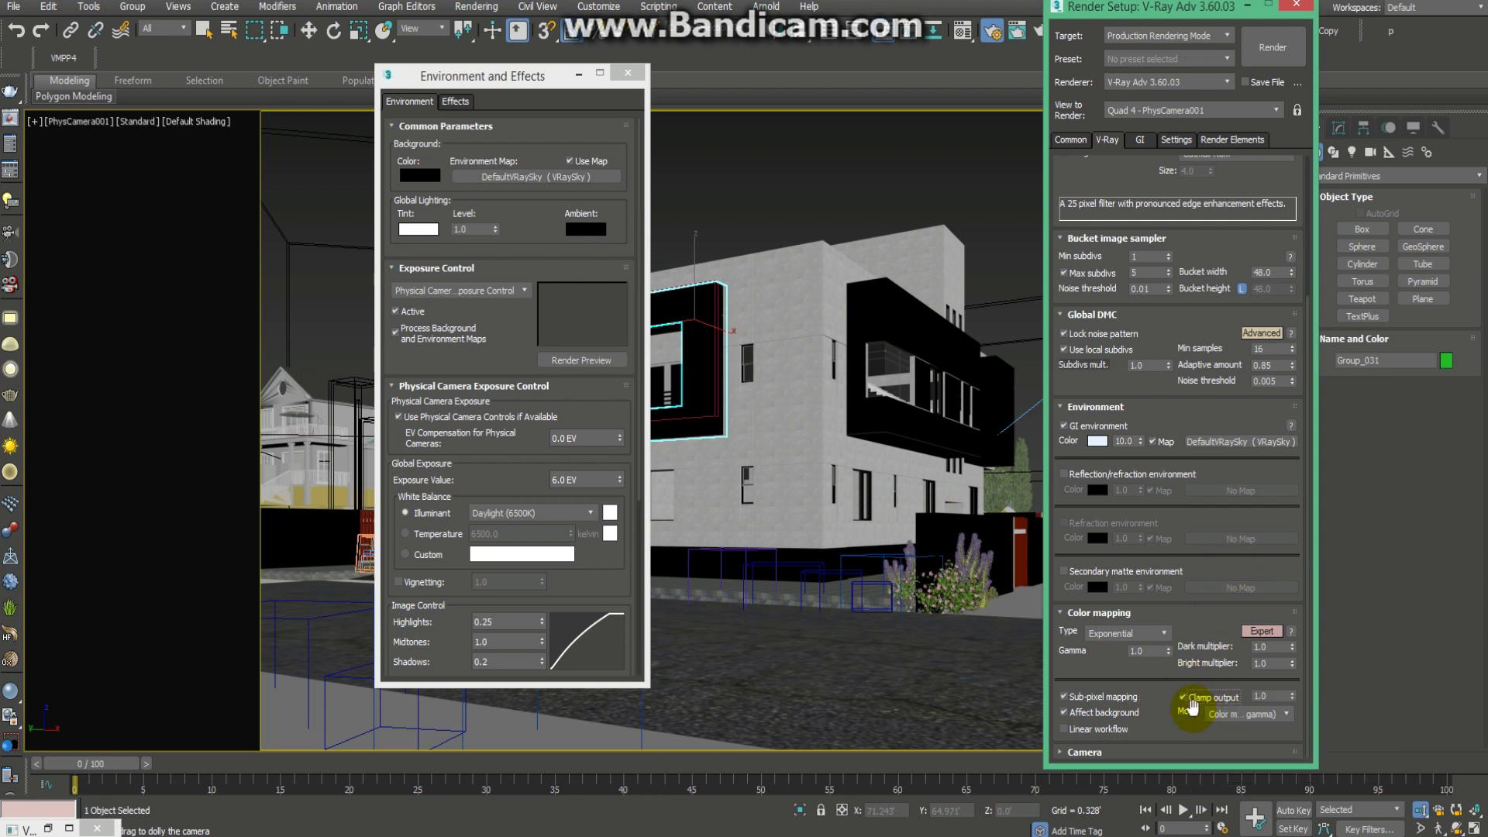
Set the primary GI engine to Irradiance map and enable ambient occlusion in the expert global illumination settings.
click(1139, 140)
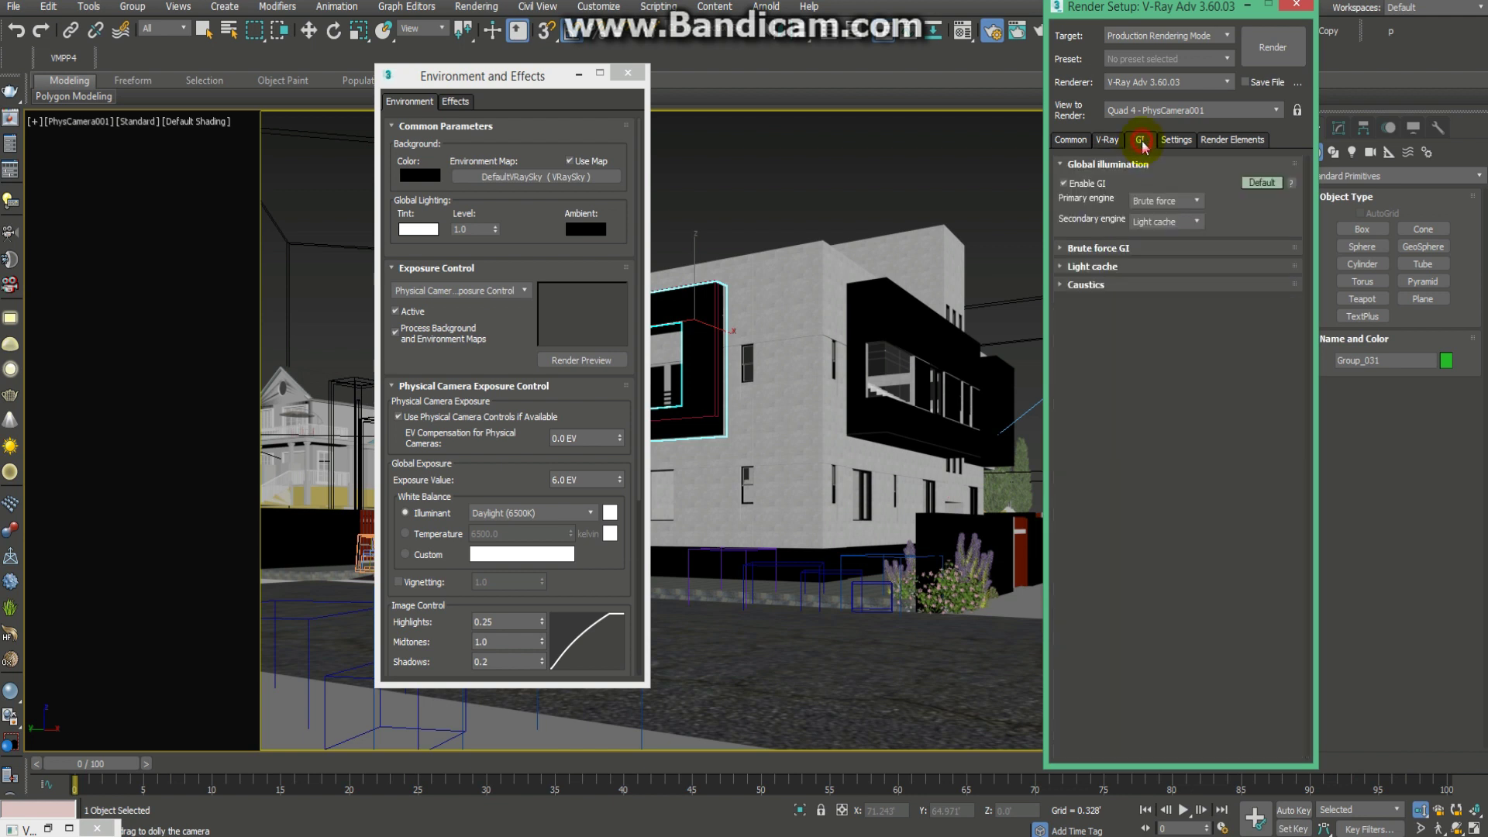
click(1166, 201)
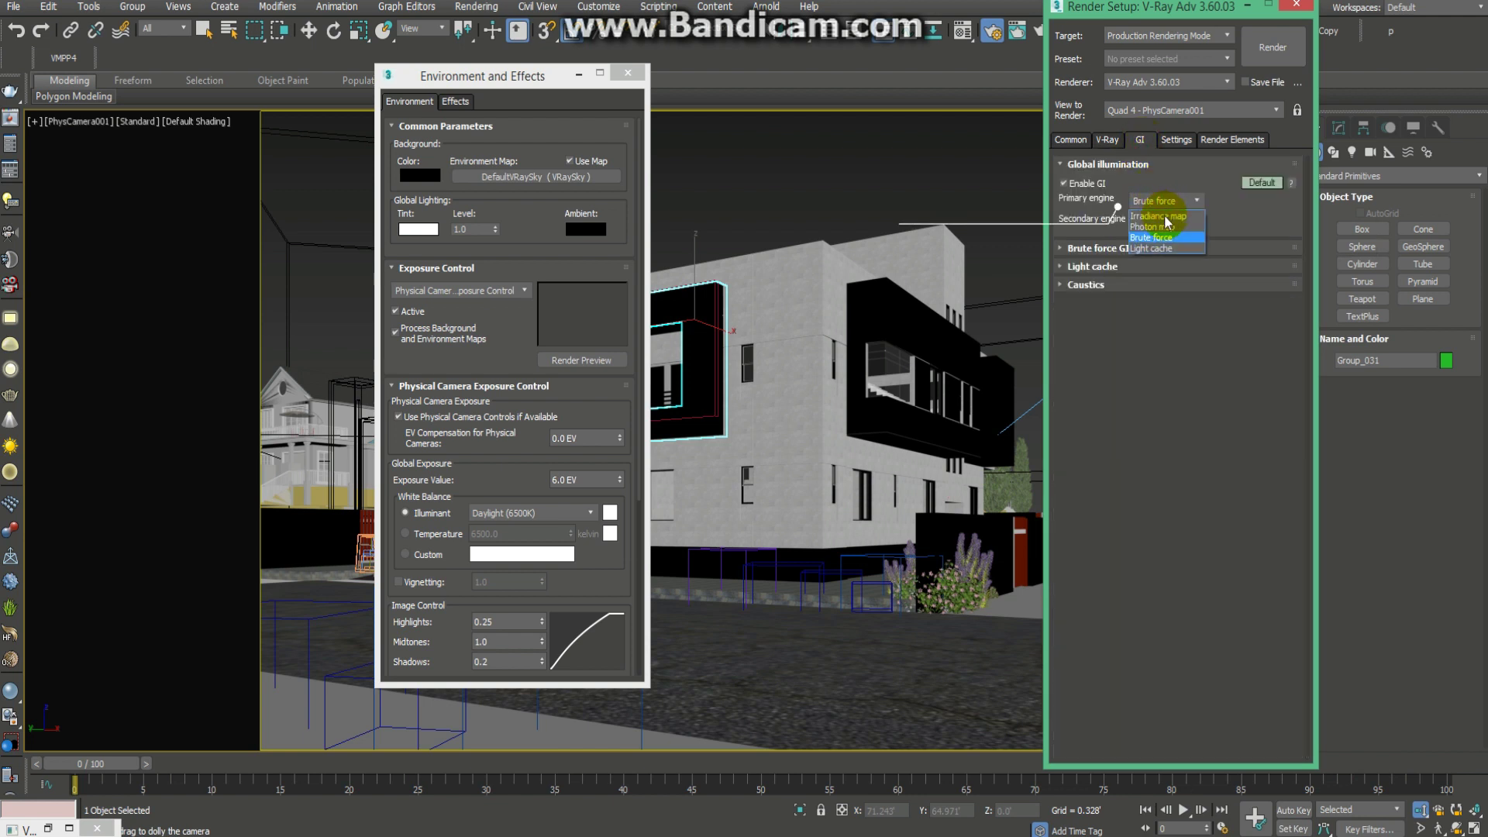
click(1166, 220)
click(1261, 183)
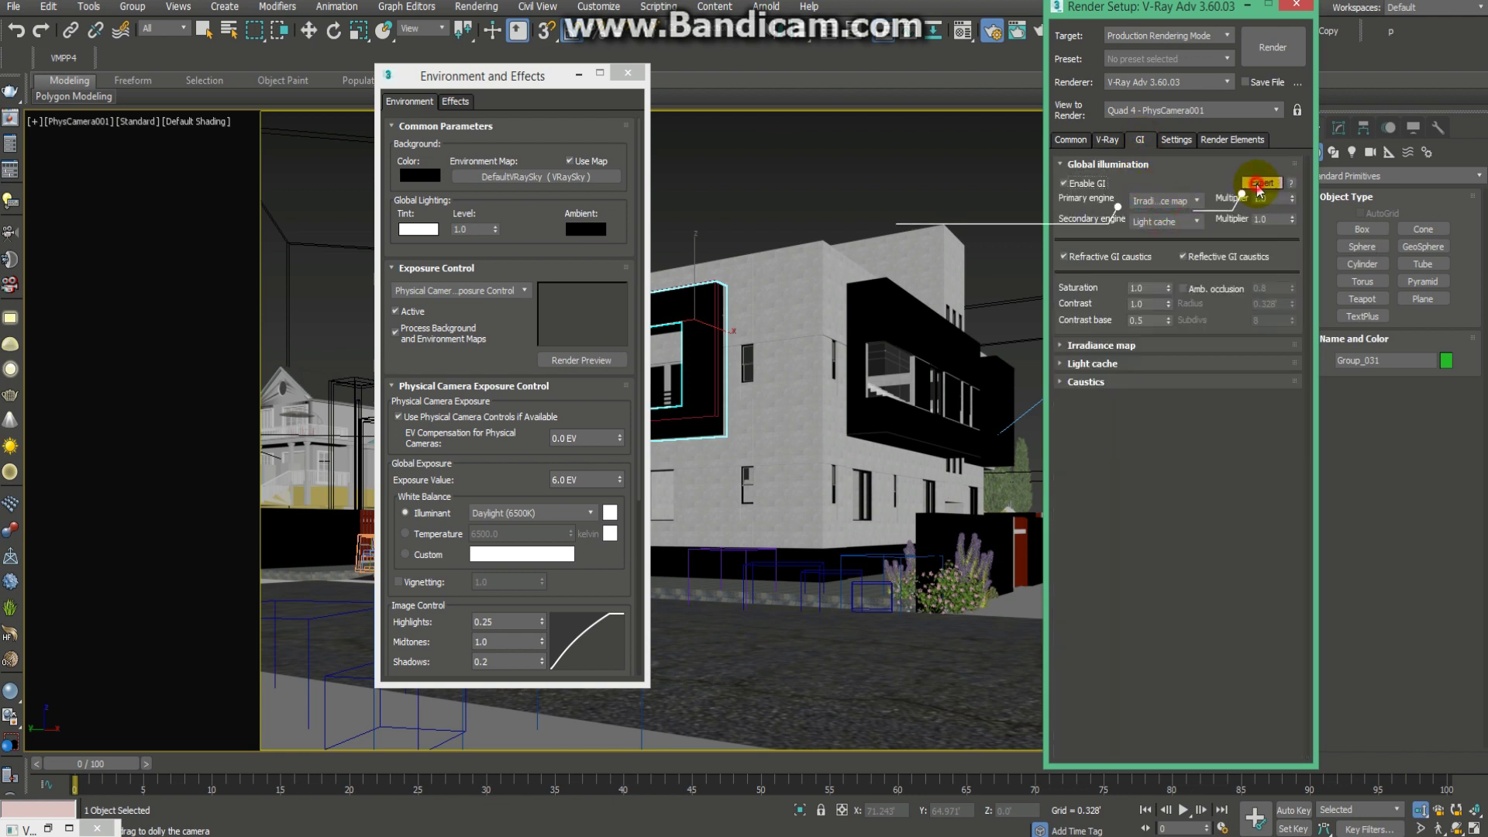
click(1183, 291)
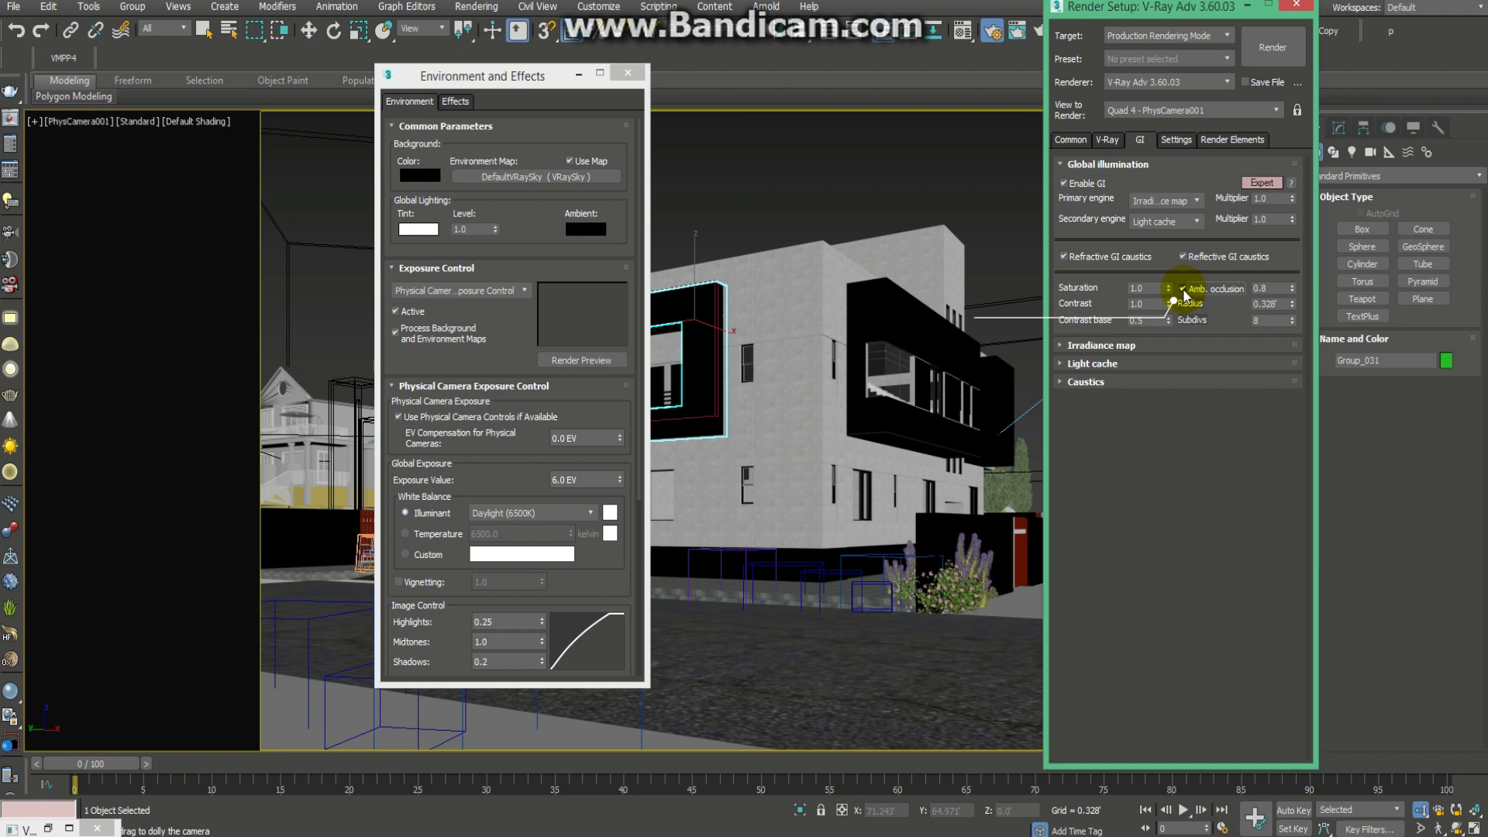
Set the irradiance map preset to Very low and show its expert settings.
click(1187, 344)
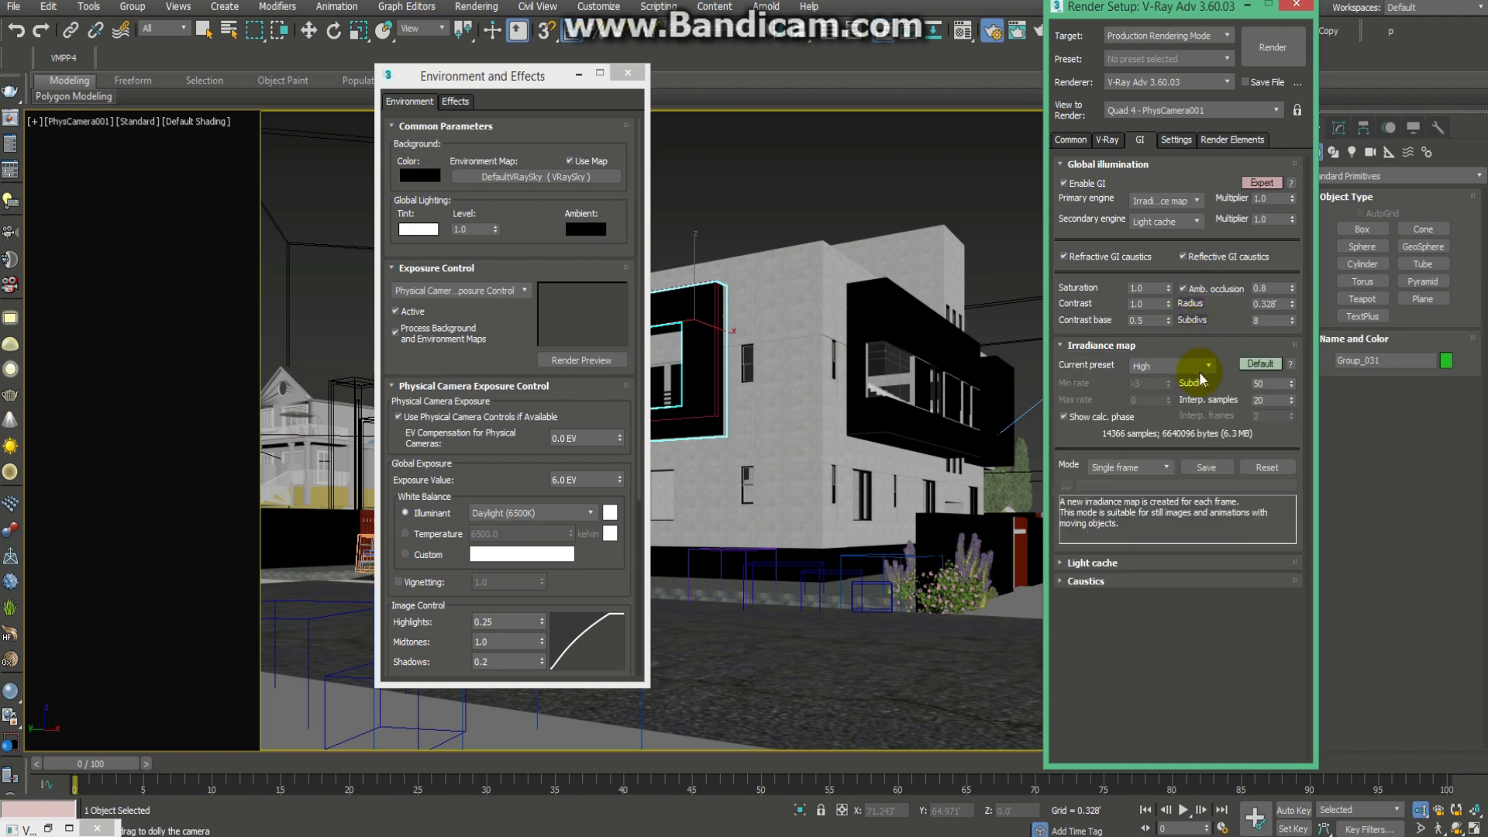
click(1200, 370)
click(1158, 387)
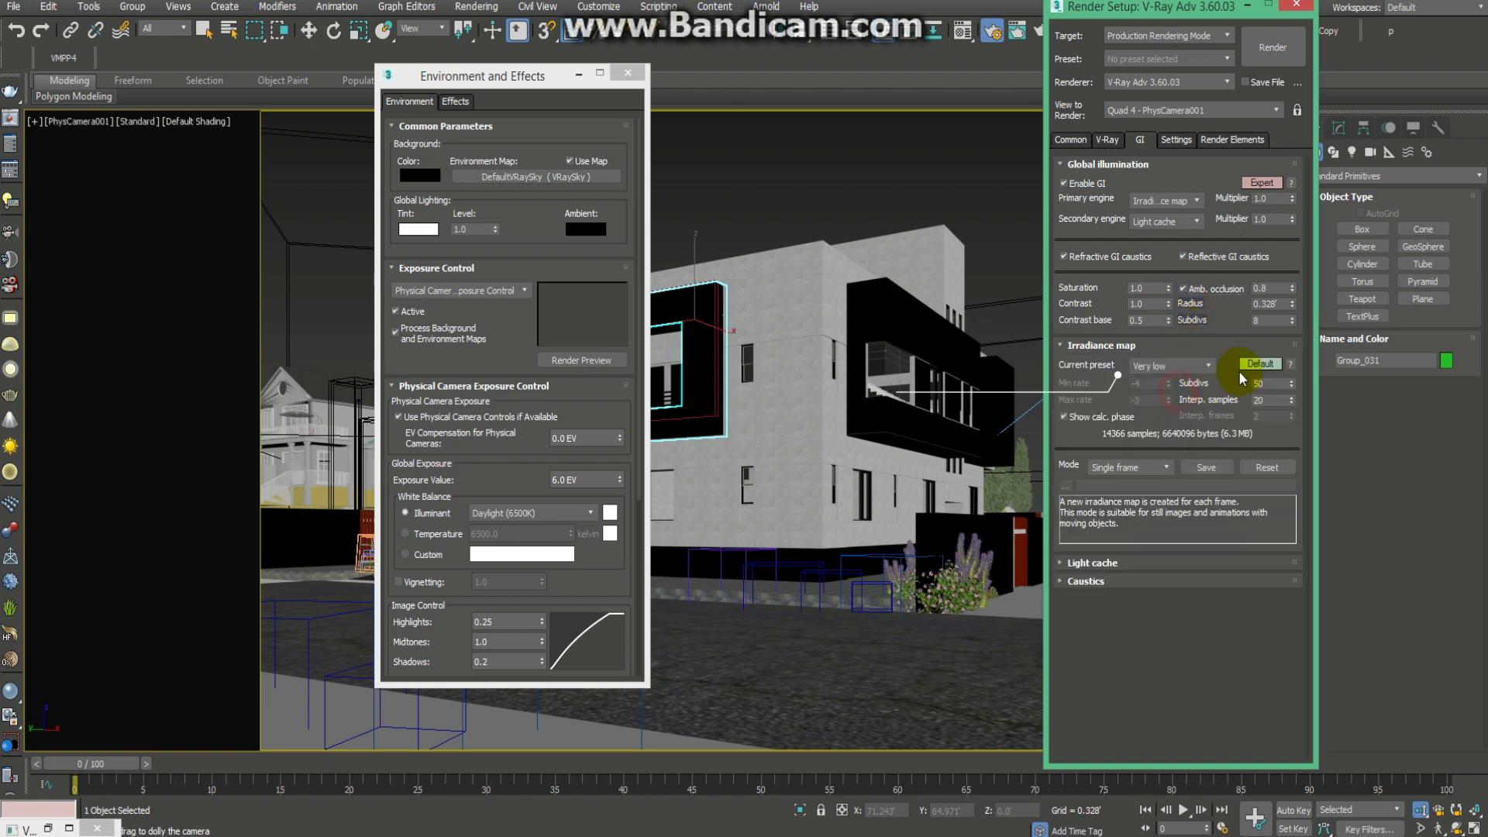
click(1245, 364)
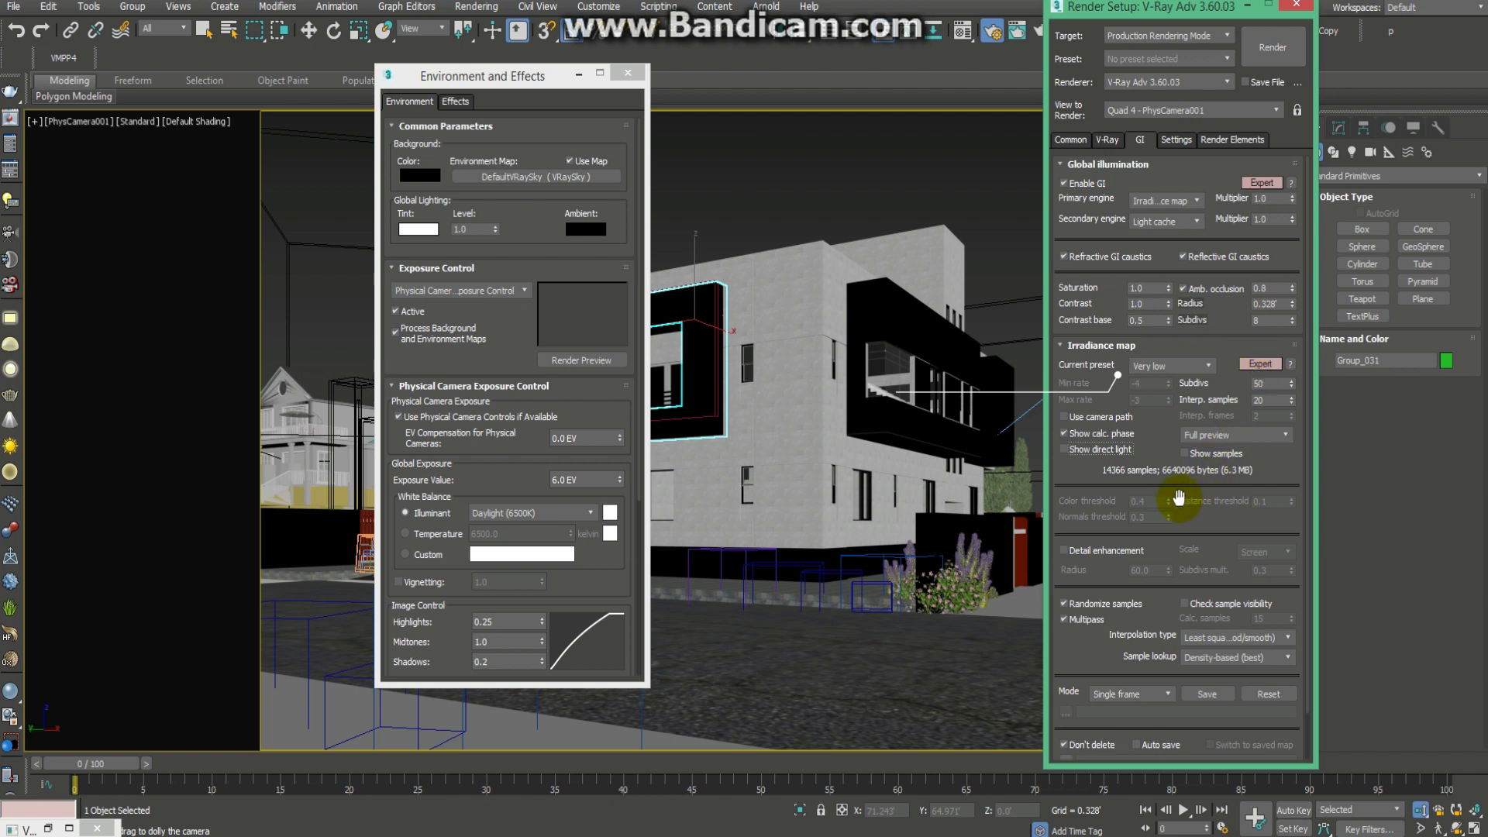
scroll(1163, 442, down, 2)
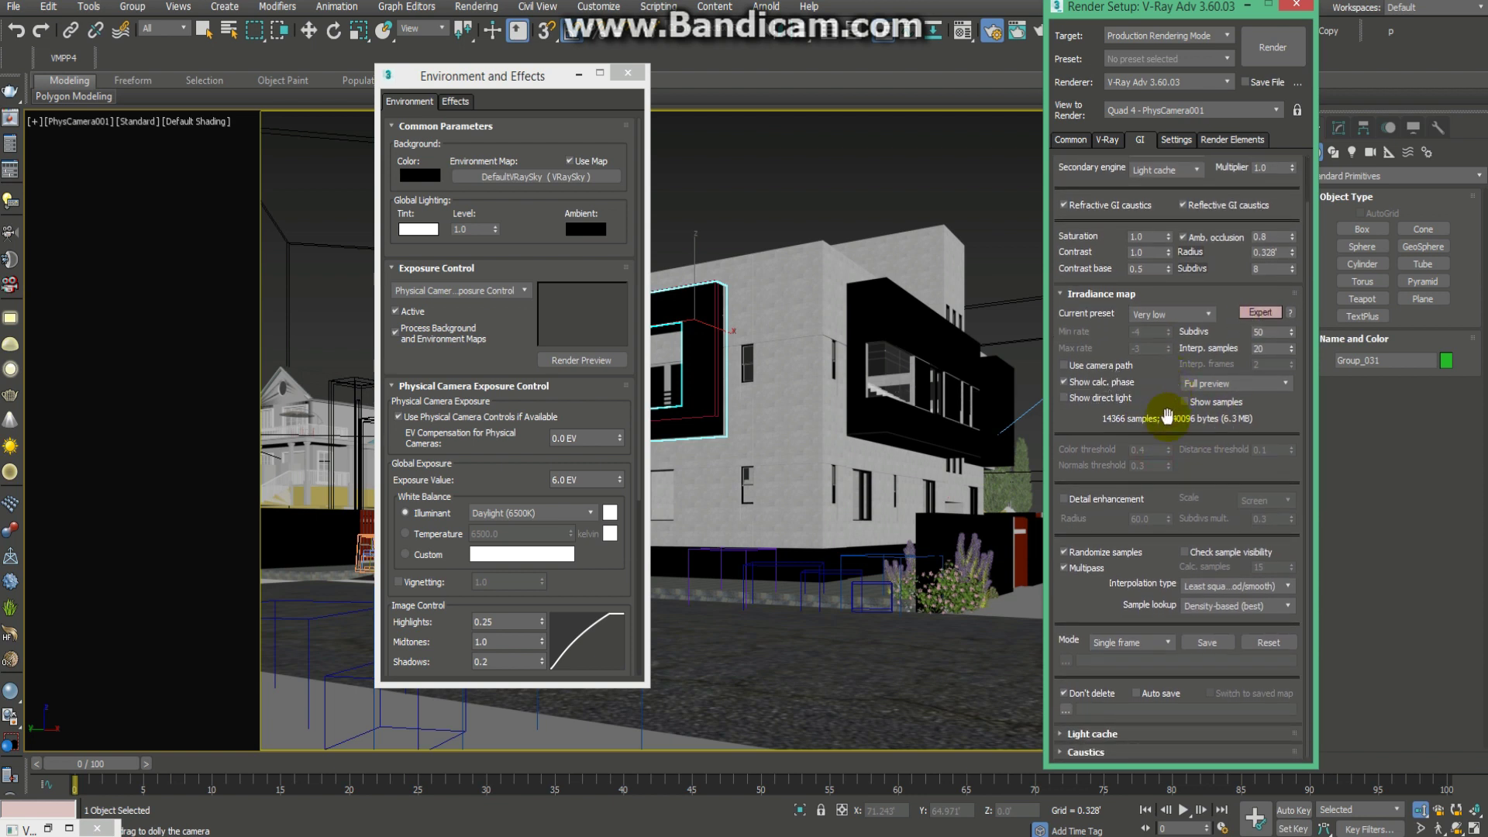
click(1172, 418)
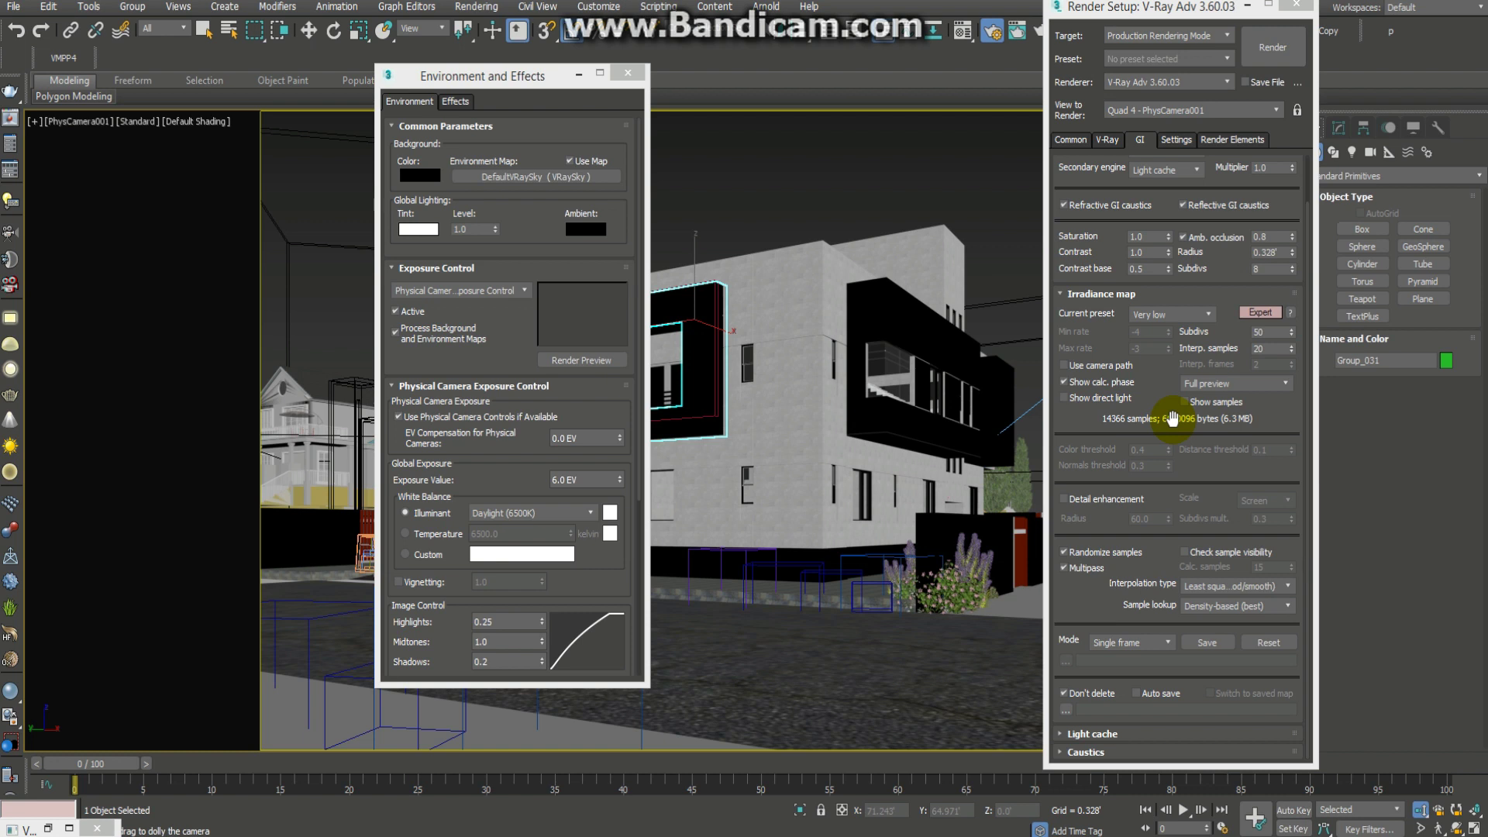
Try a value of 300 for the light cache subdivs.
click(1178, 734)
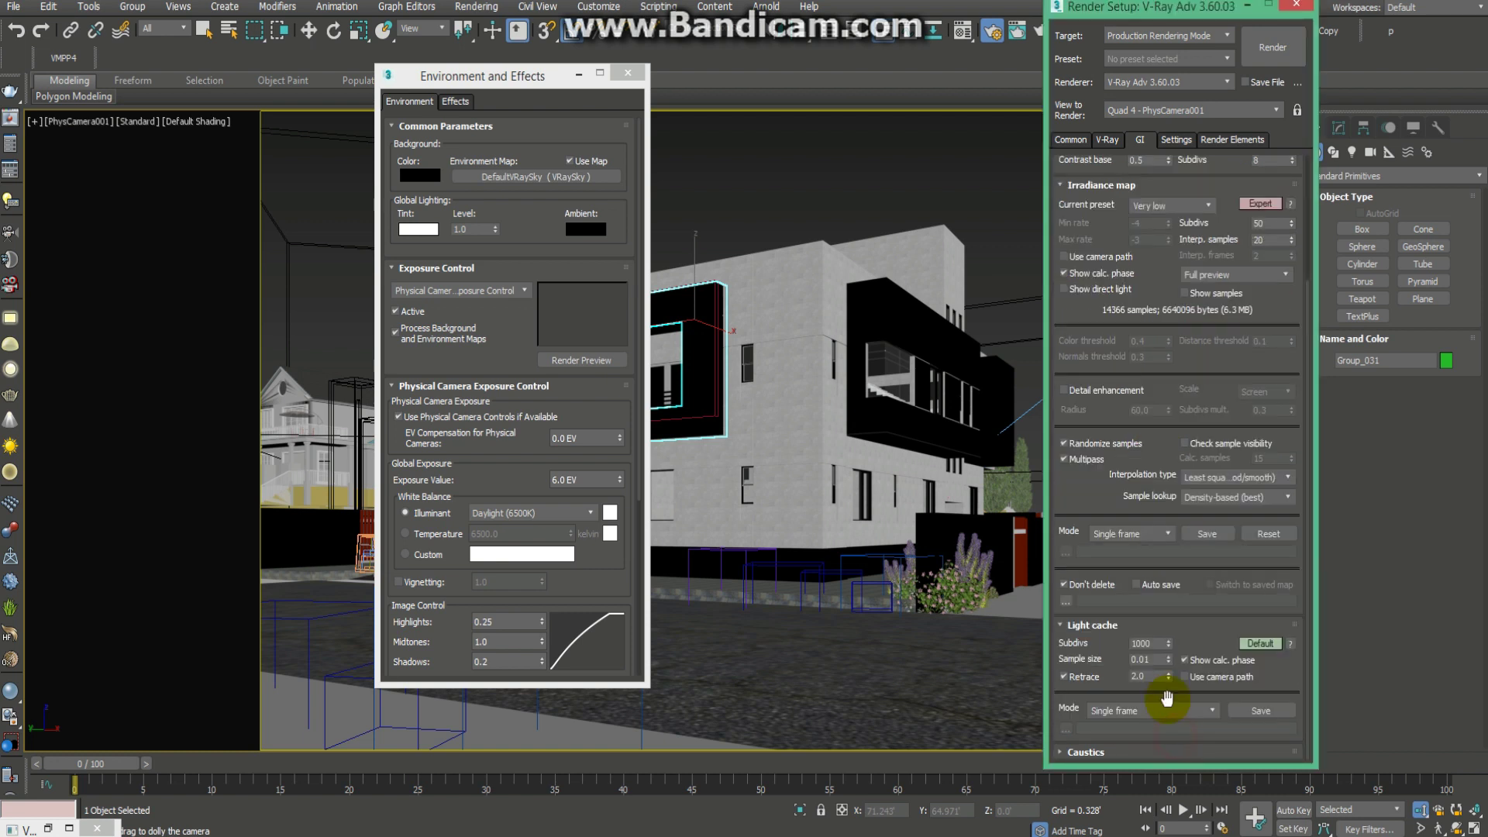
double_click(1143, 643)
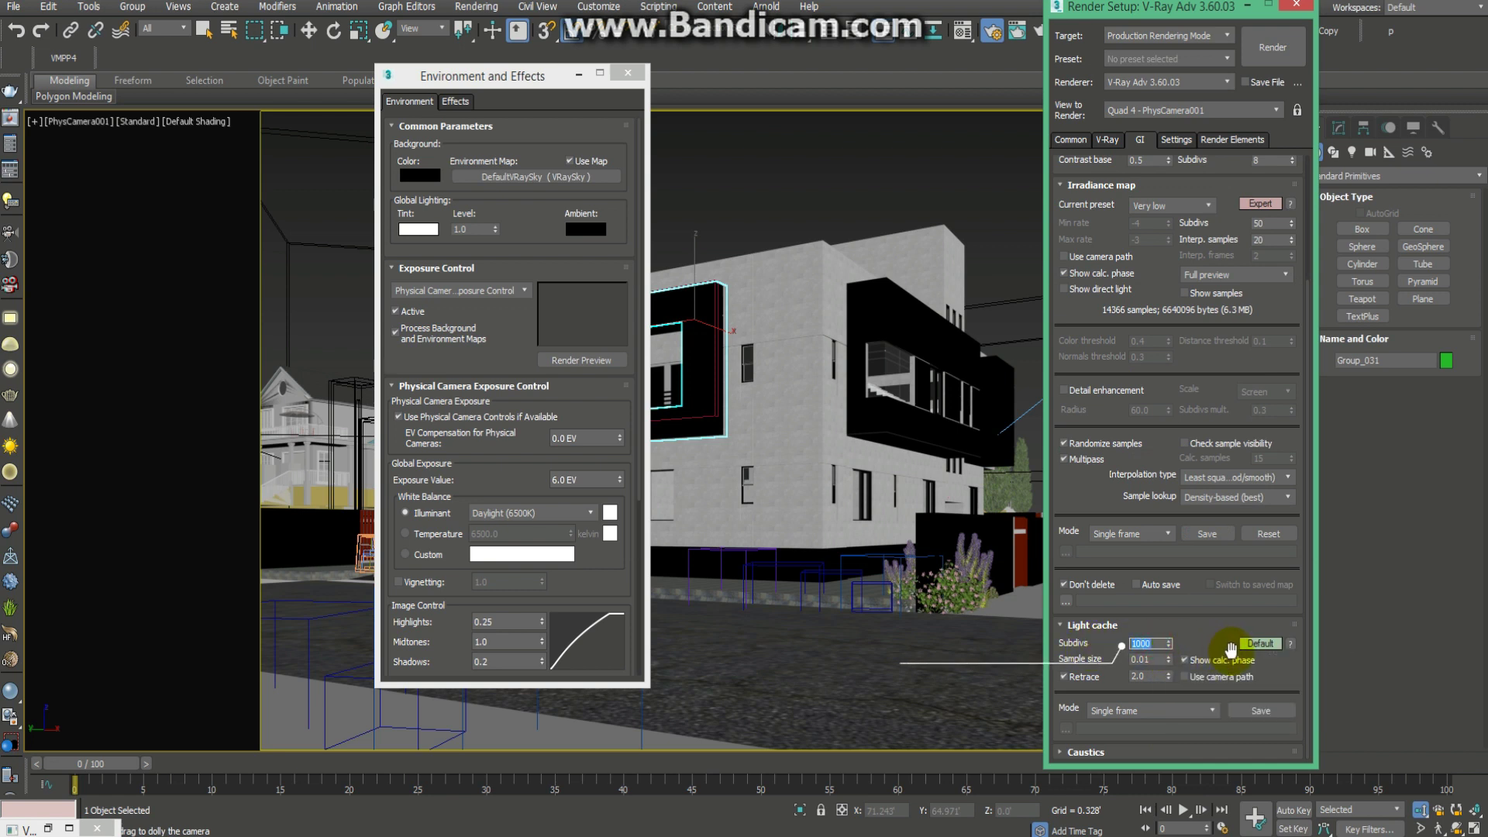
text(30)
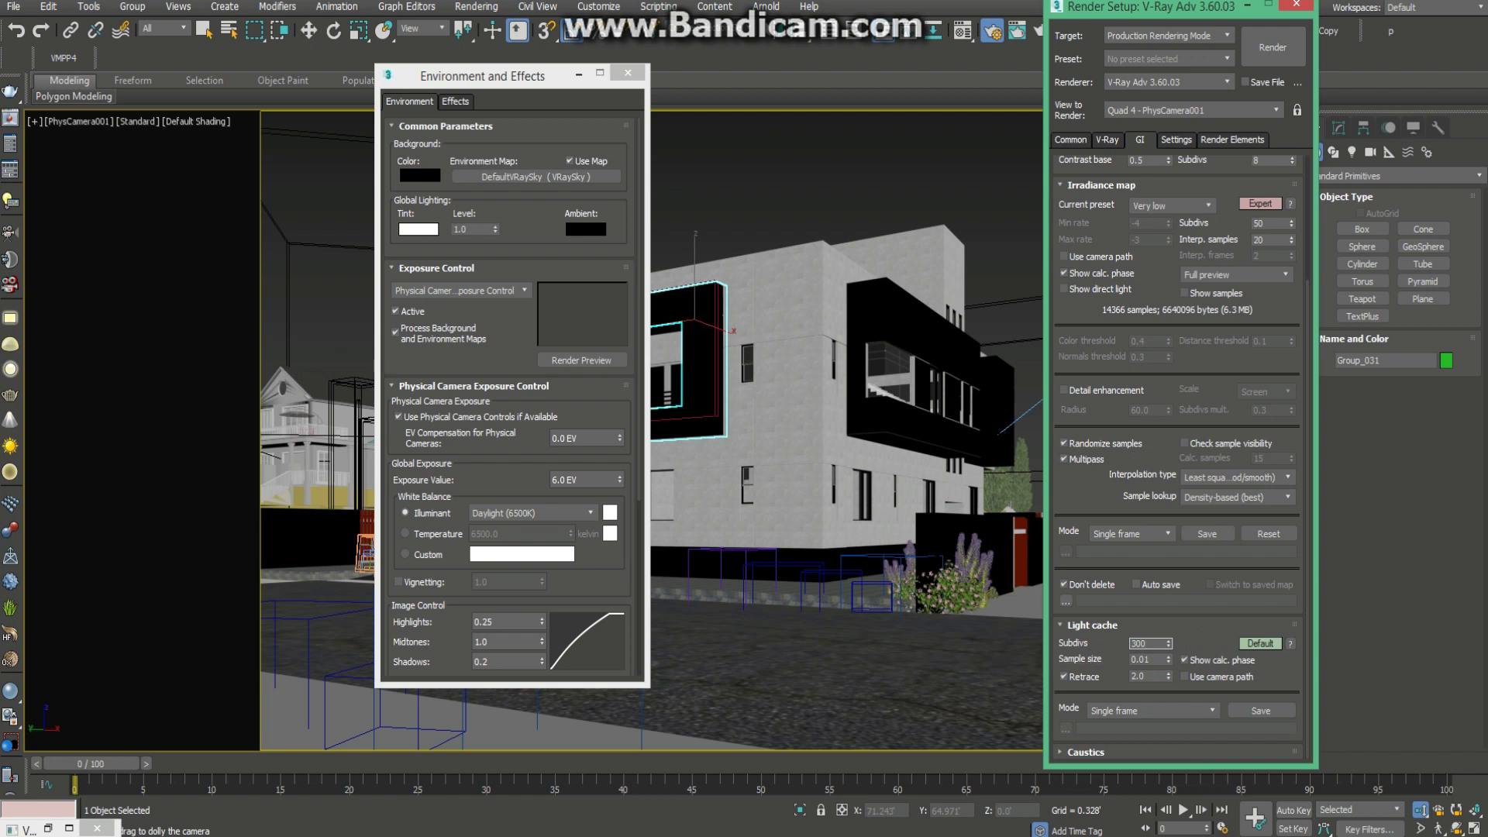
Switch the light cache settings to Expert mode and view the additional options.
click(1261, 643)
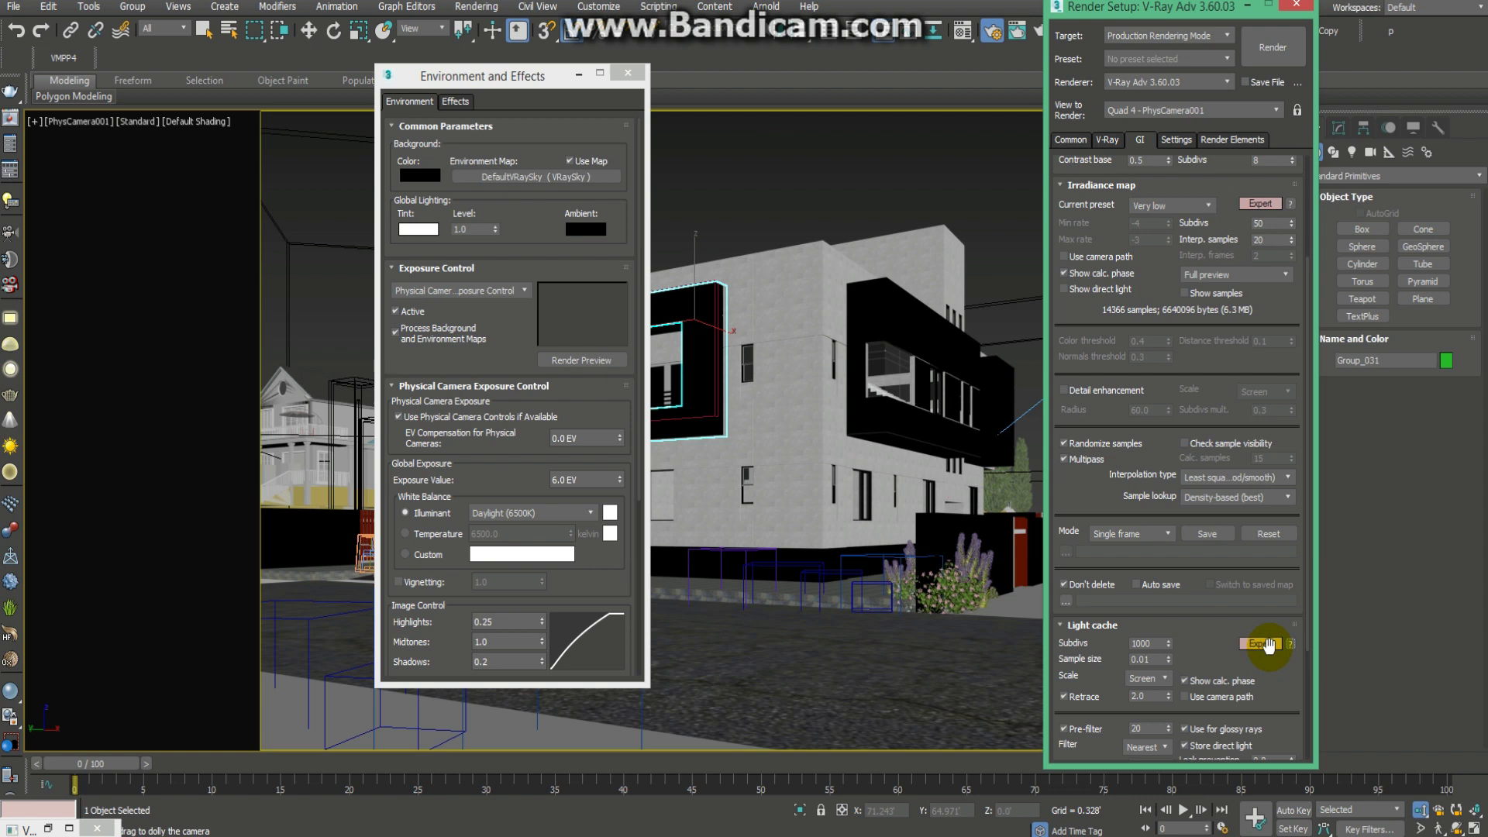
drag(1212, 641, 1212, 463)
Switch the V-Ray system settings to Expert mode and enable low thread priority.
click(1174, 141)
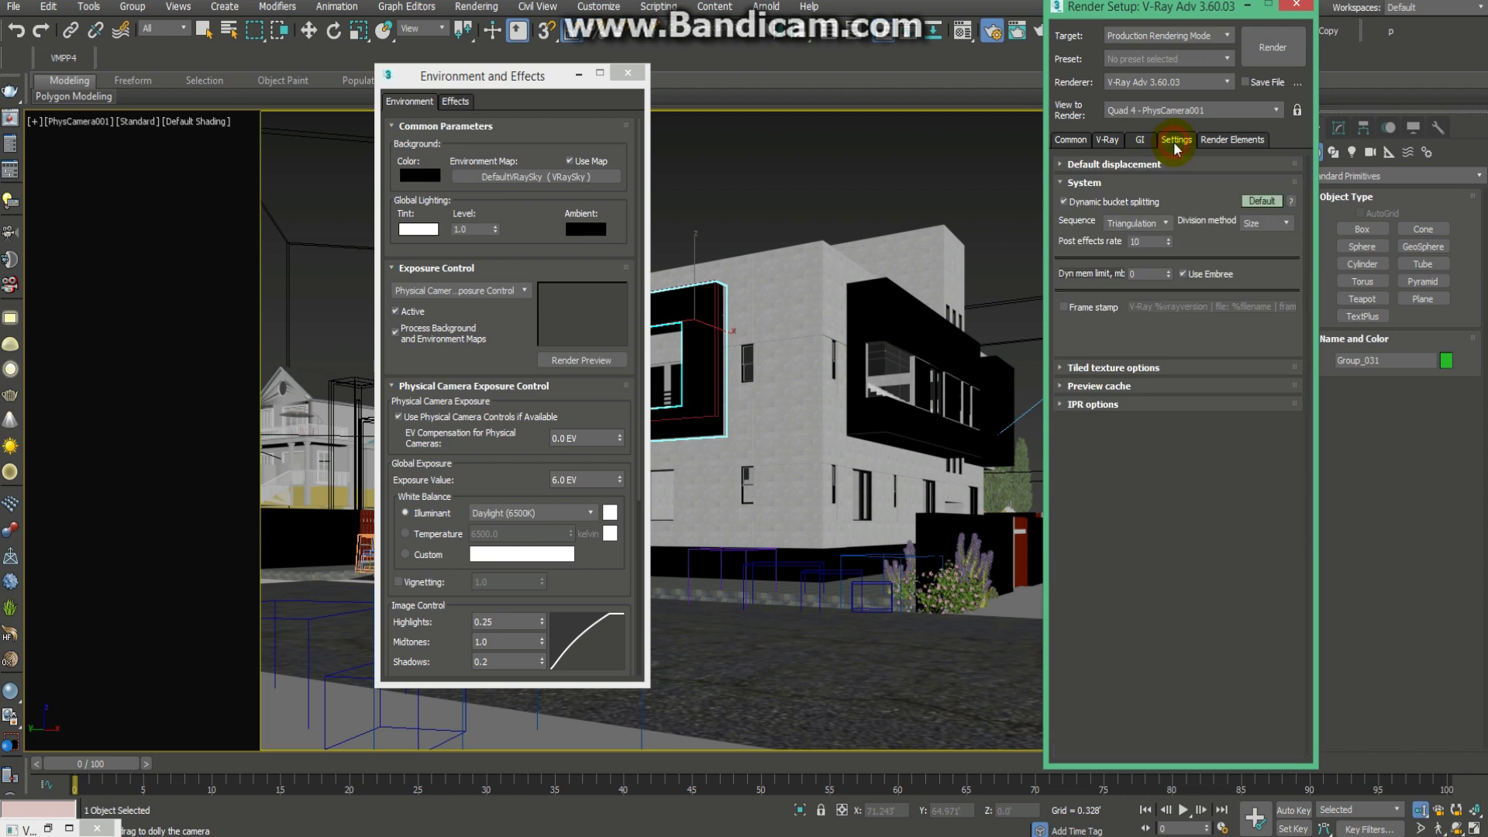
click(1261, 201)
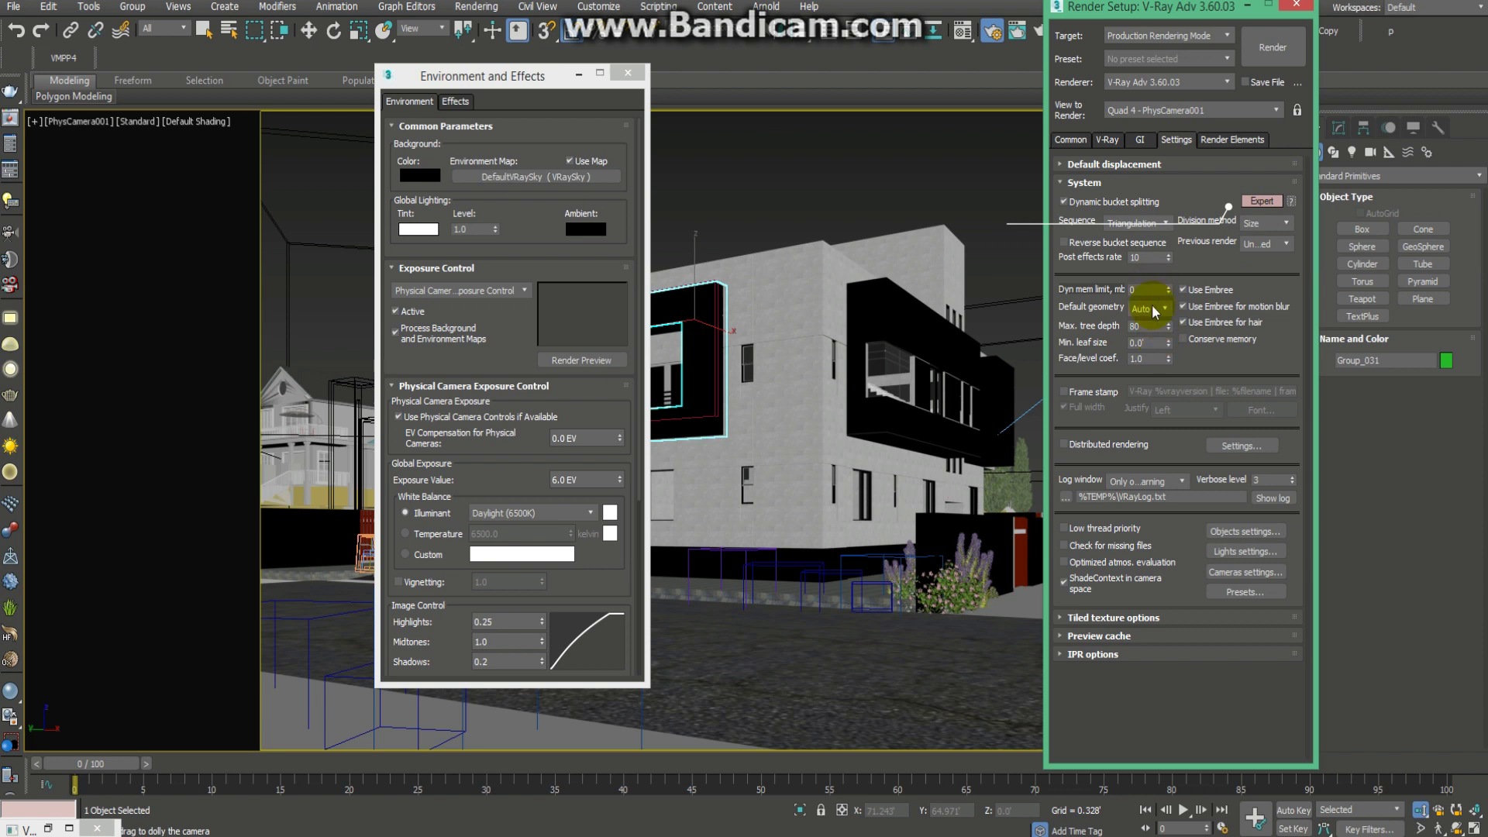
click(1064, 529)
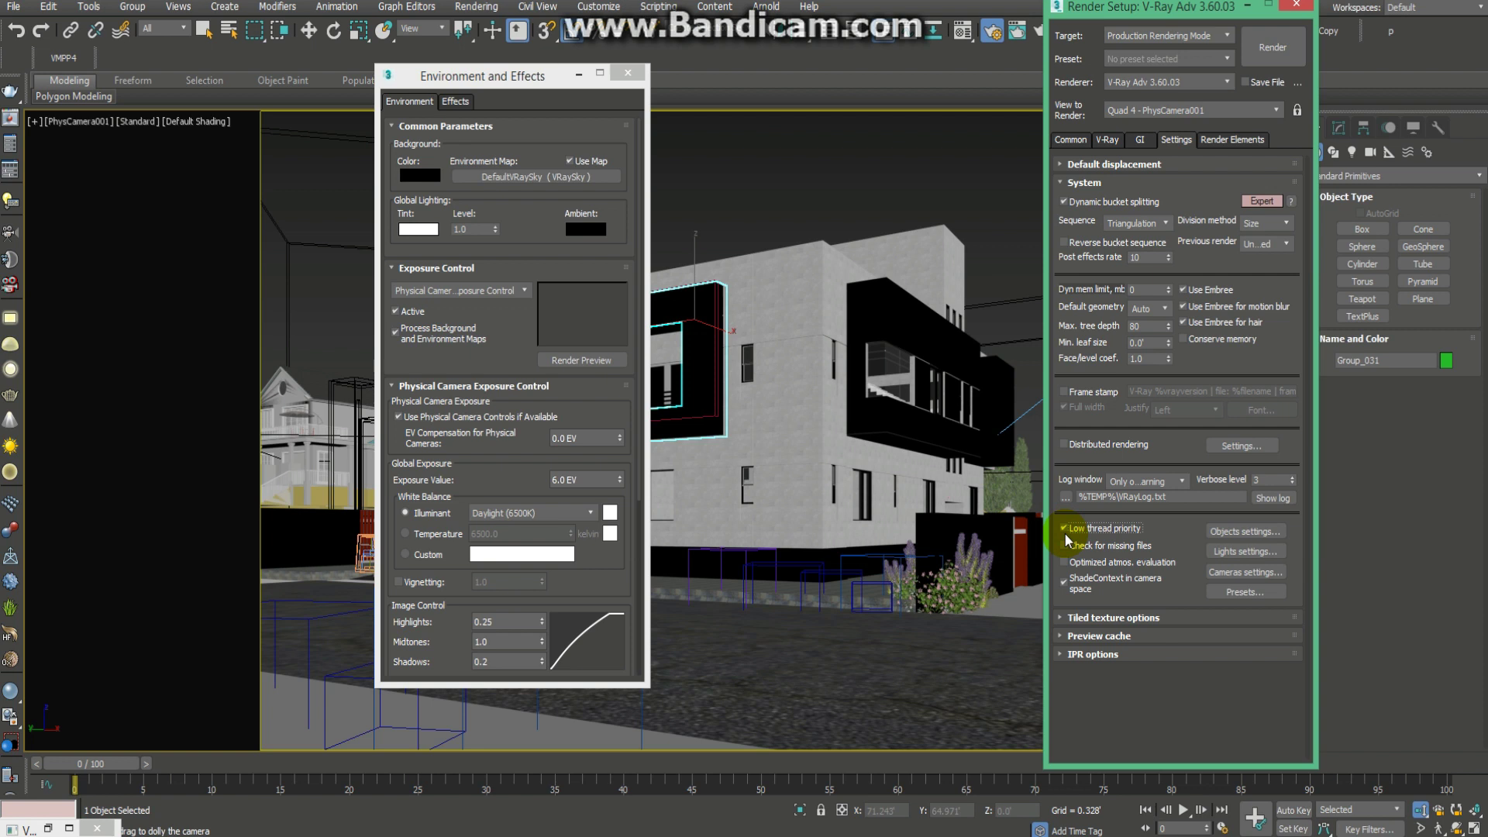
Set the renderer's dynamic memory limit to 12000 MB.
click(1147, 289)
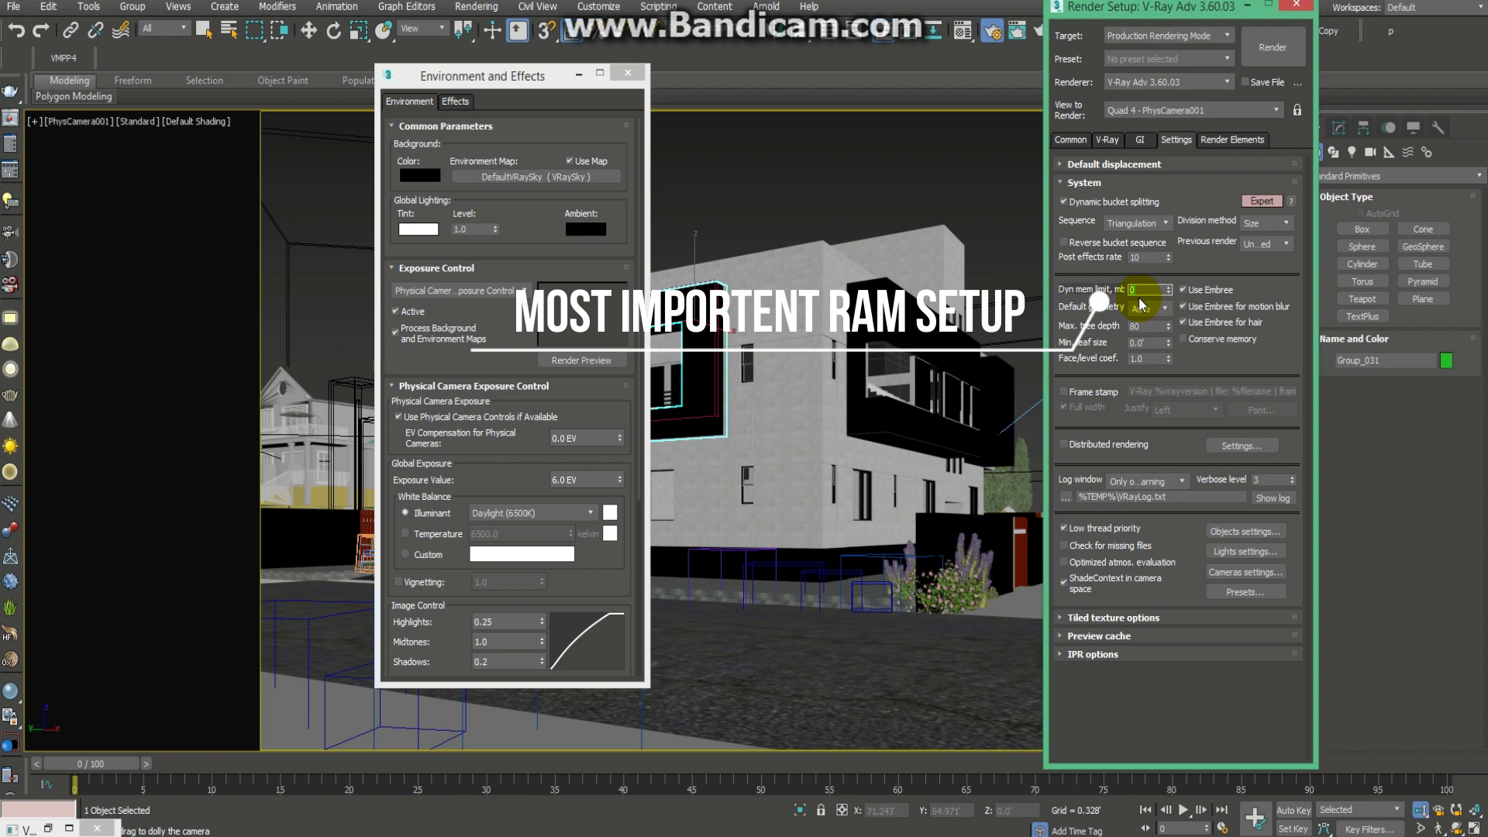
text(12000)
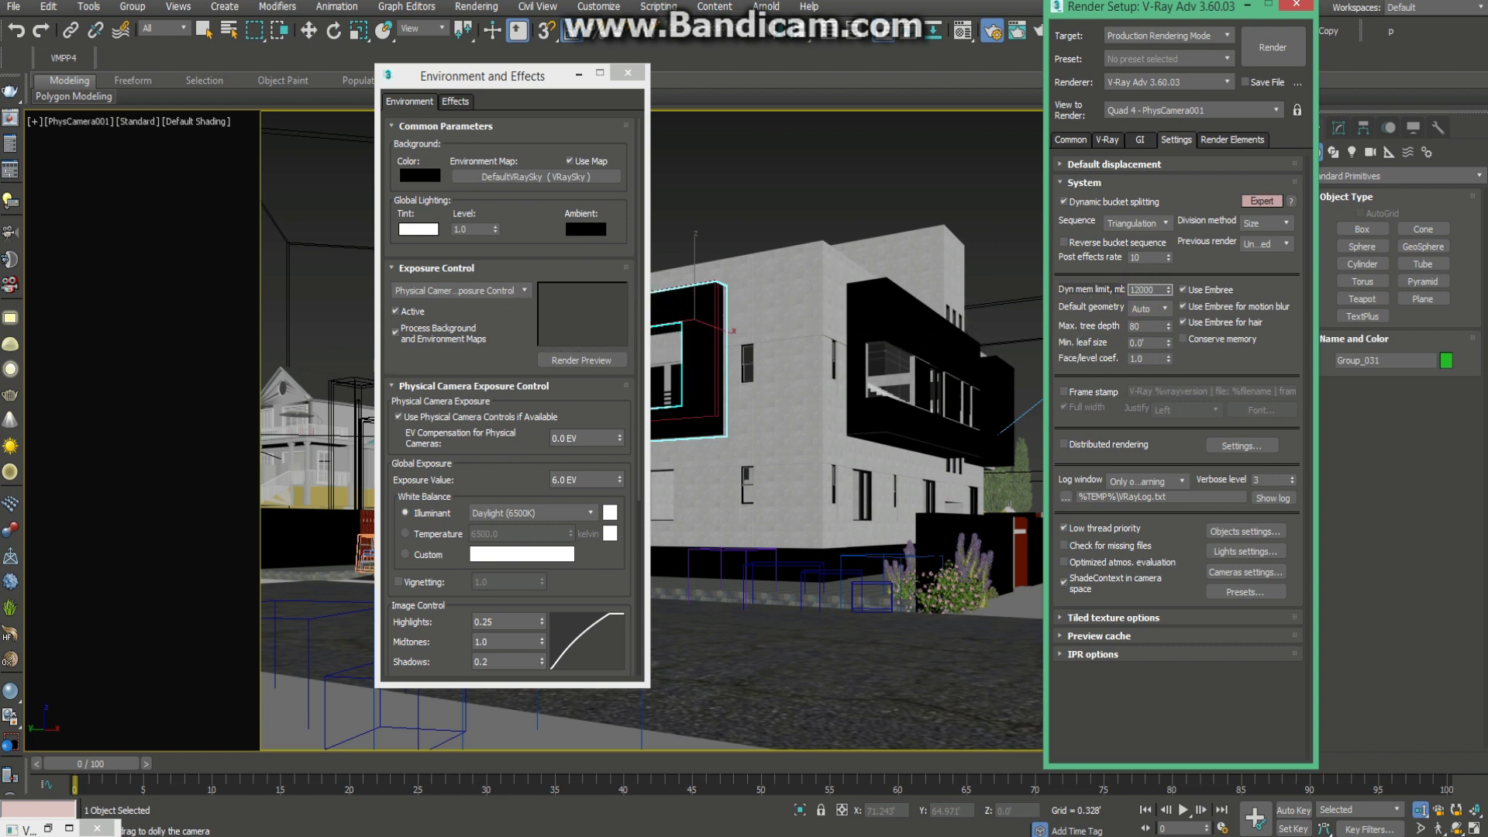
key(Return)
Minimize the Environment and Effects window and start rendering the PhysCamera001 view.
click(579, 74)
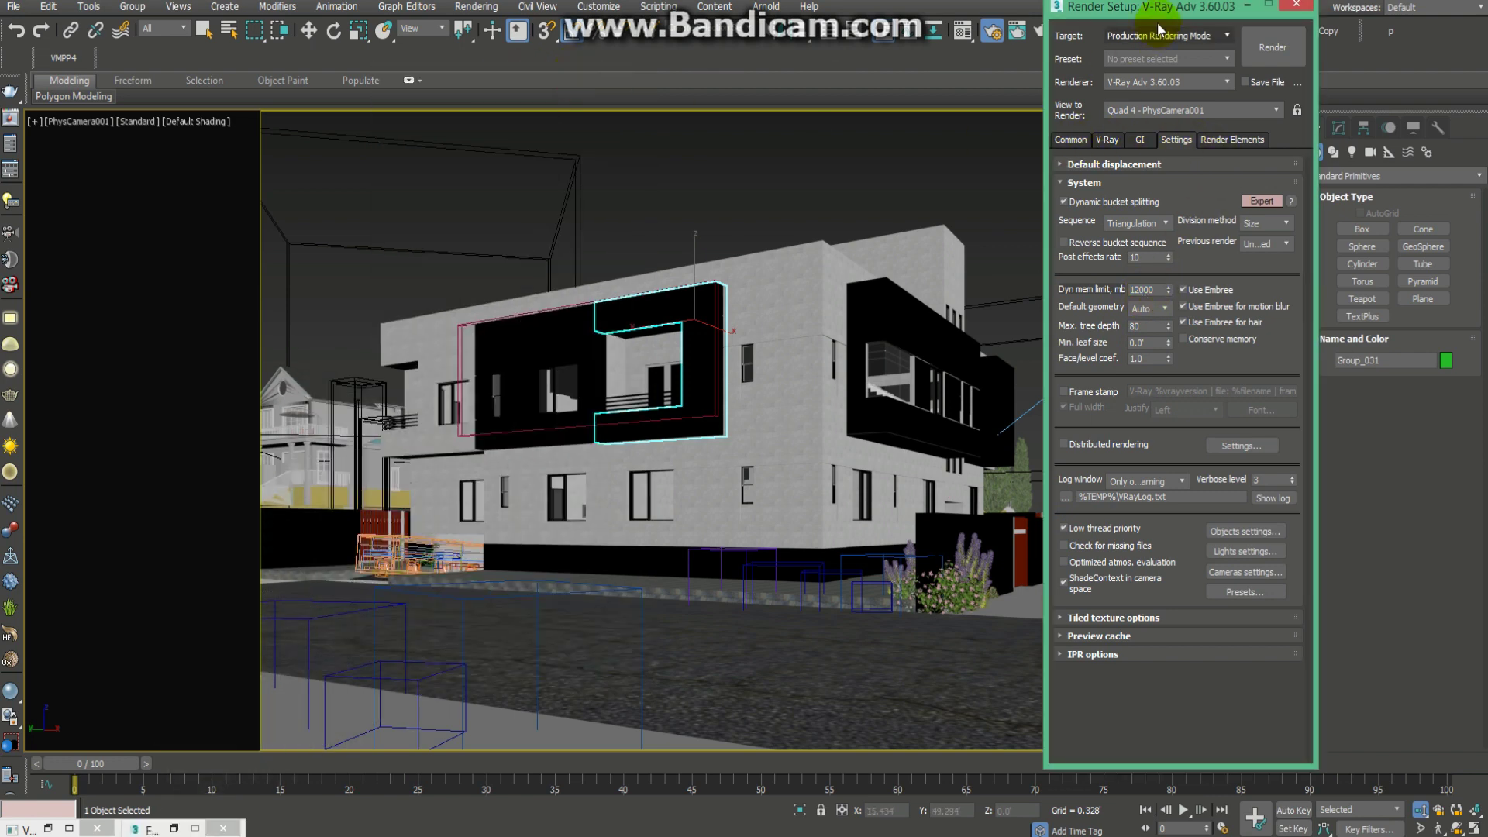
click(1255, 48)
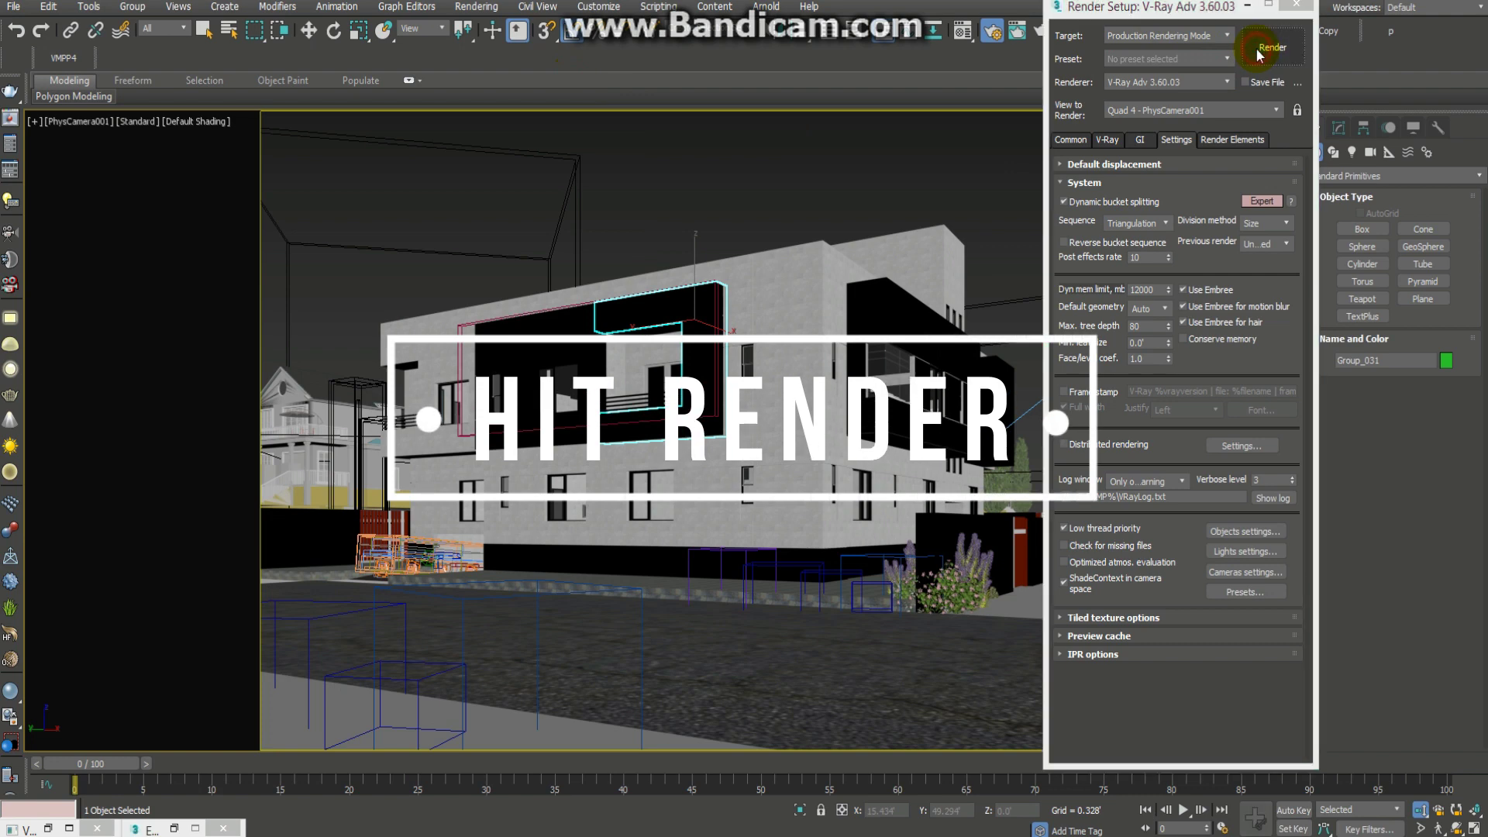